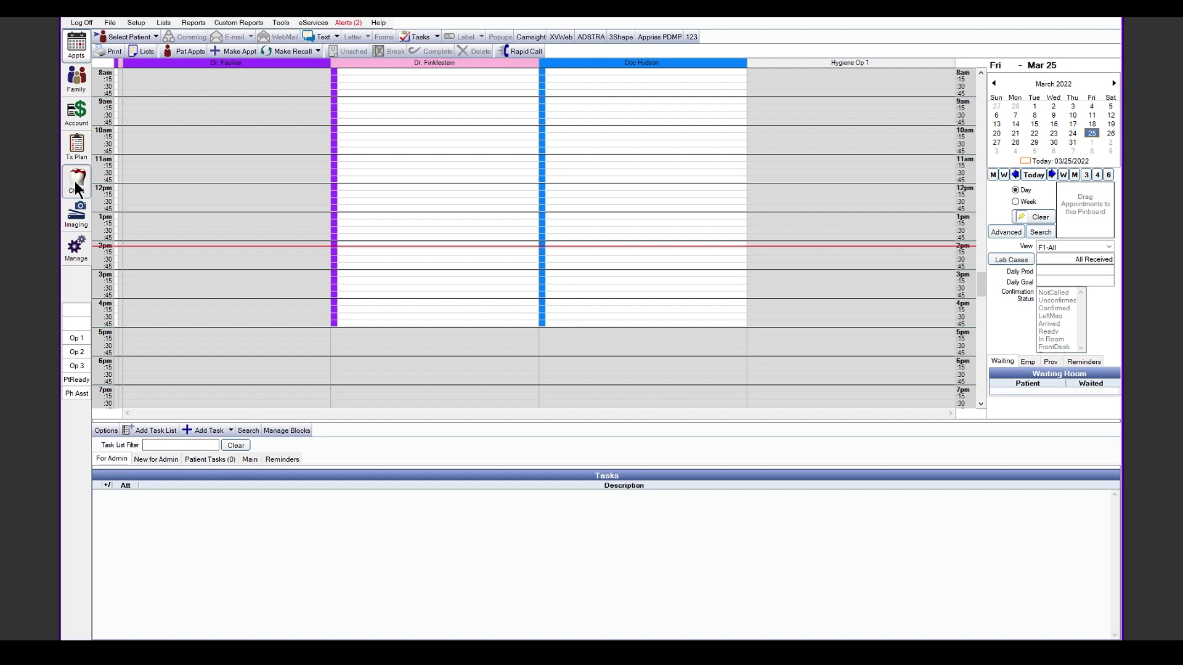
# - Load the patient in the Chart module and open the Setup menu
pyautogui.click(75, 183)
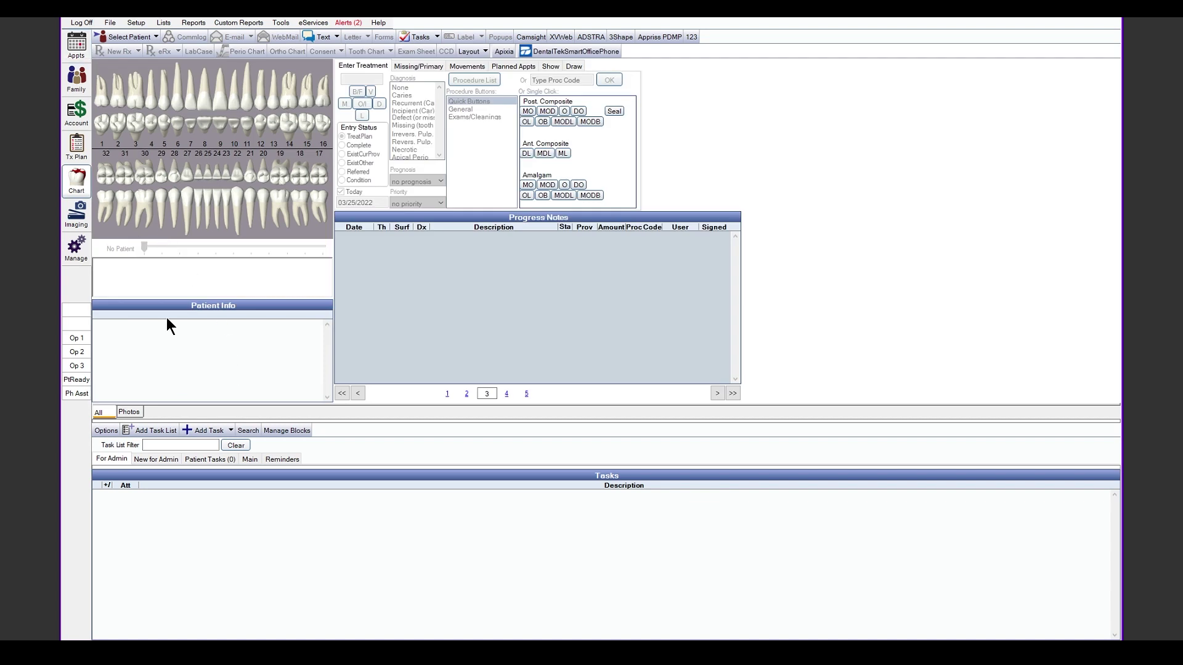
pyautogui.click(124, 36)
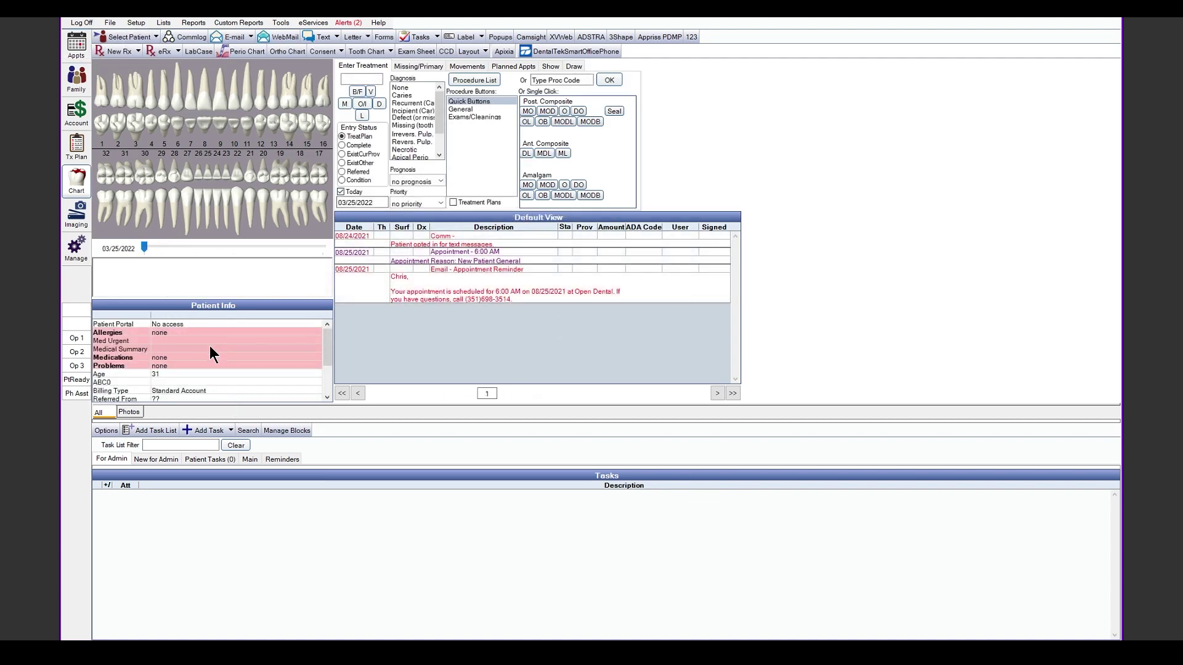
pyautogui.scroll(-3, 189, 353)
pyautogui.scroll(3, 188, 353)
pyautogui.click(135, 23)
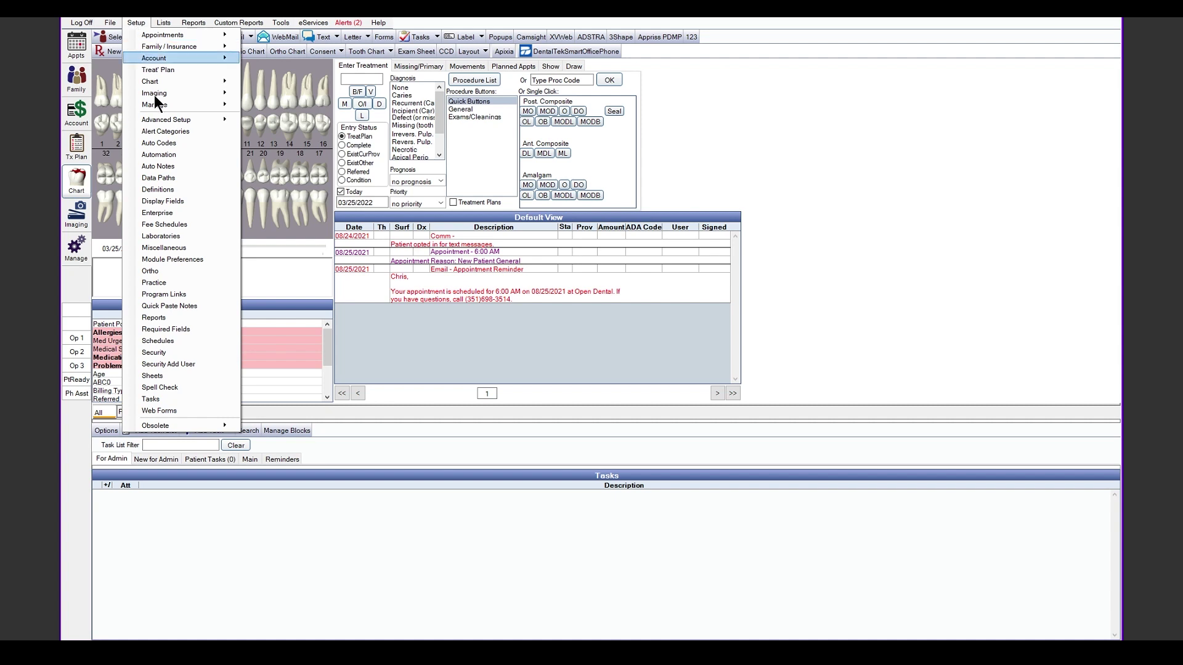
# - In Chart Patient Information display fields, remove Patient Portal and add it back
pyautogui.click(180, 201)
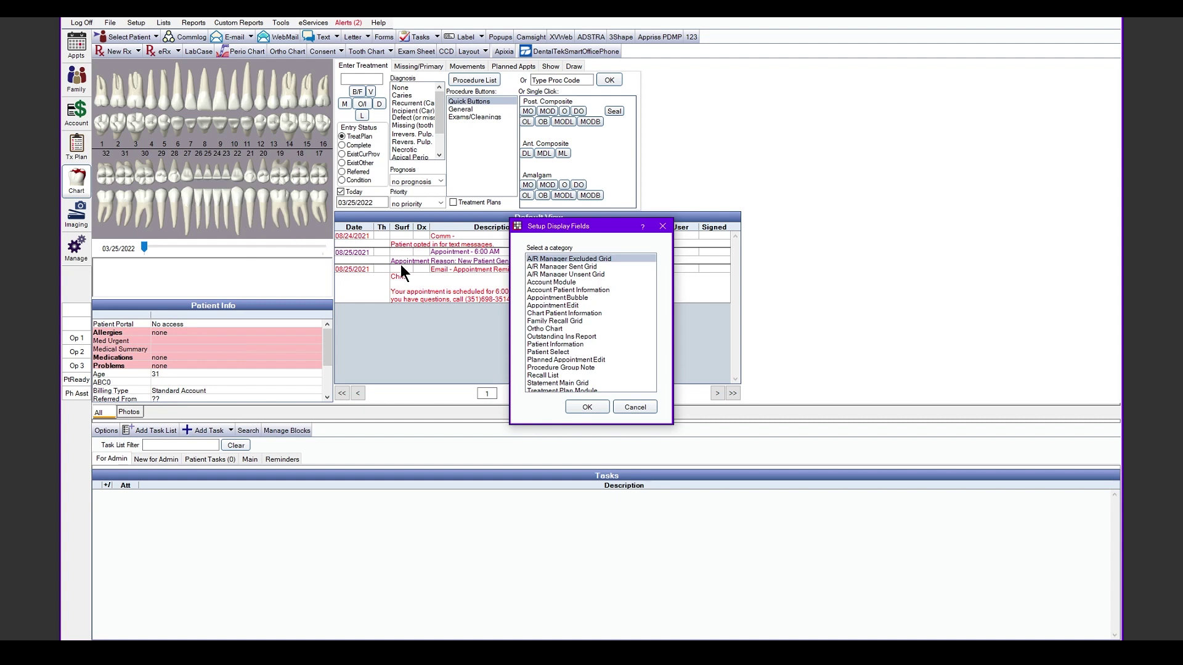
pyautogui.doubleClick(568, 313)
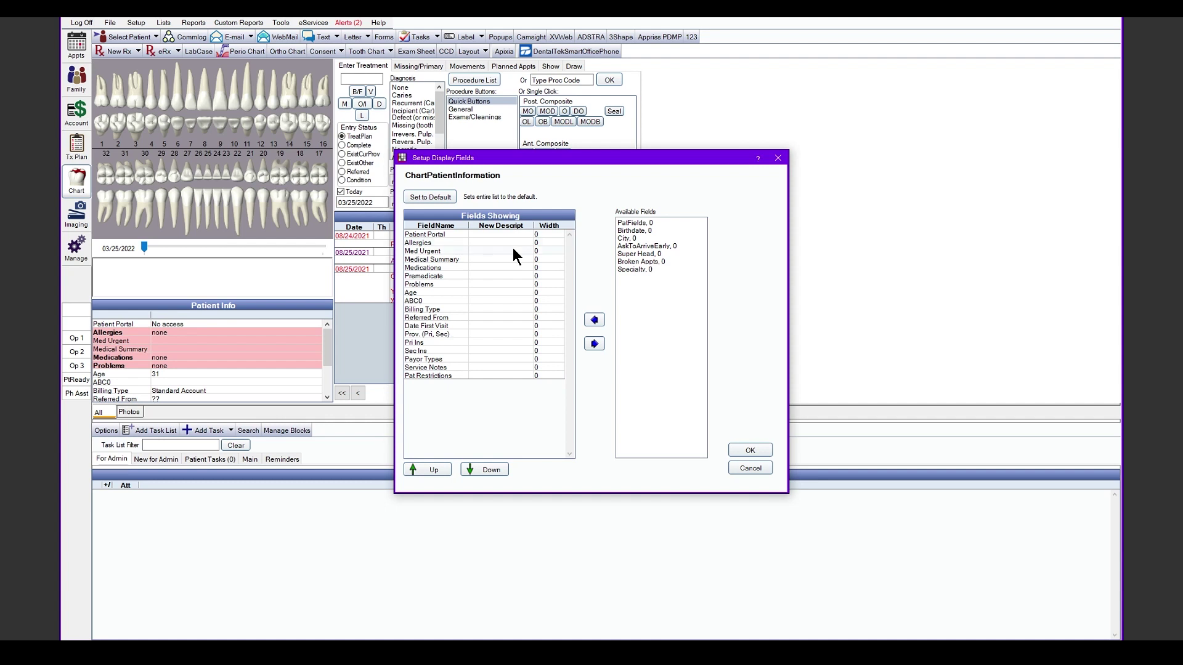
pyautogui.click(476, 234)
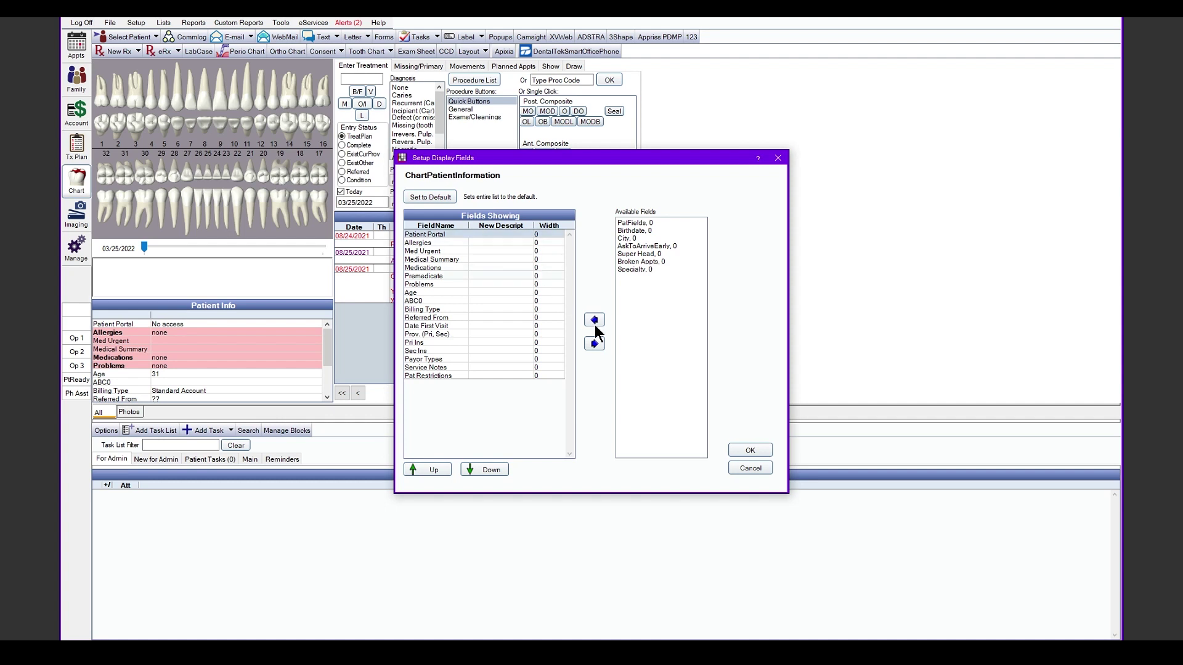
pyautogui.click(595, 344)
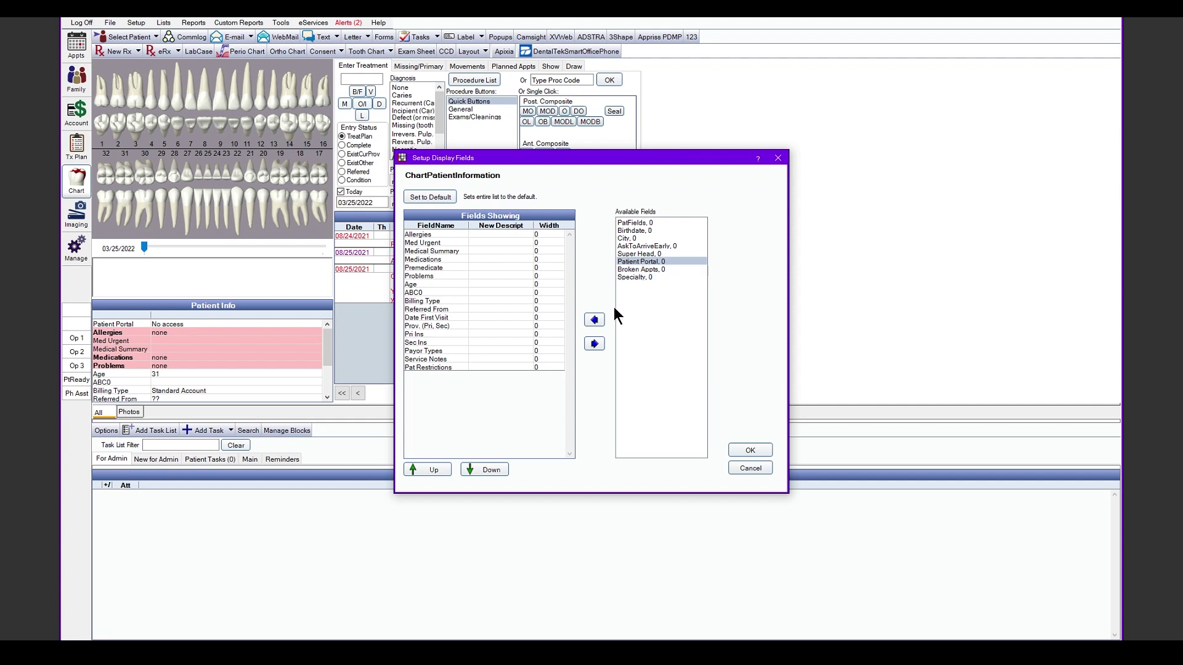
pyautogui.click(595, 320)
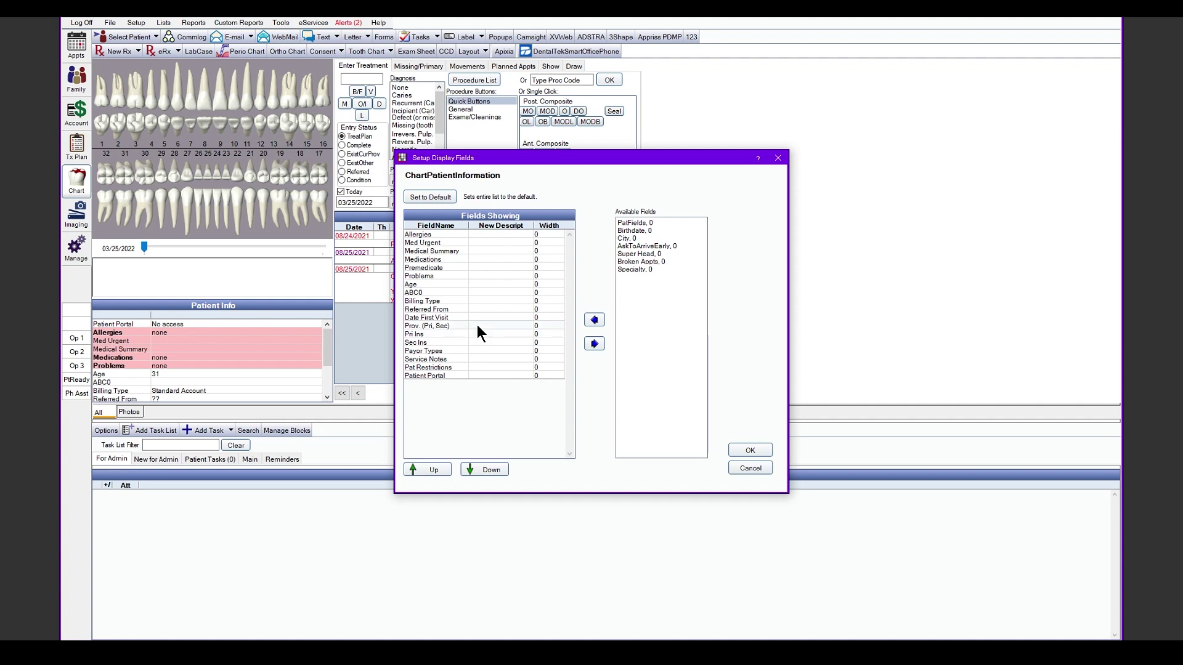
# - Move Patient Portal to the top of the field list and save the layout
pyautogui.click(465, 376)
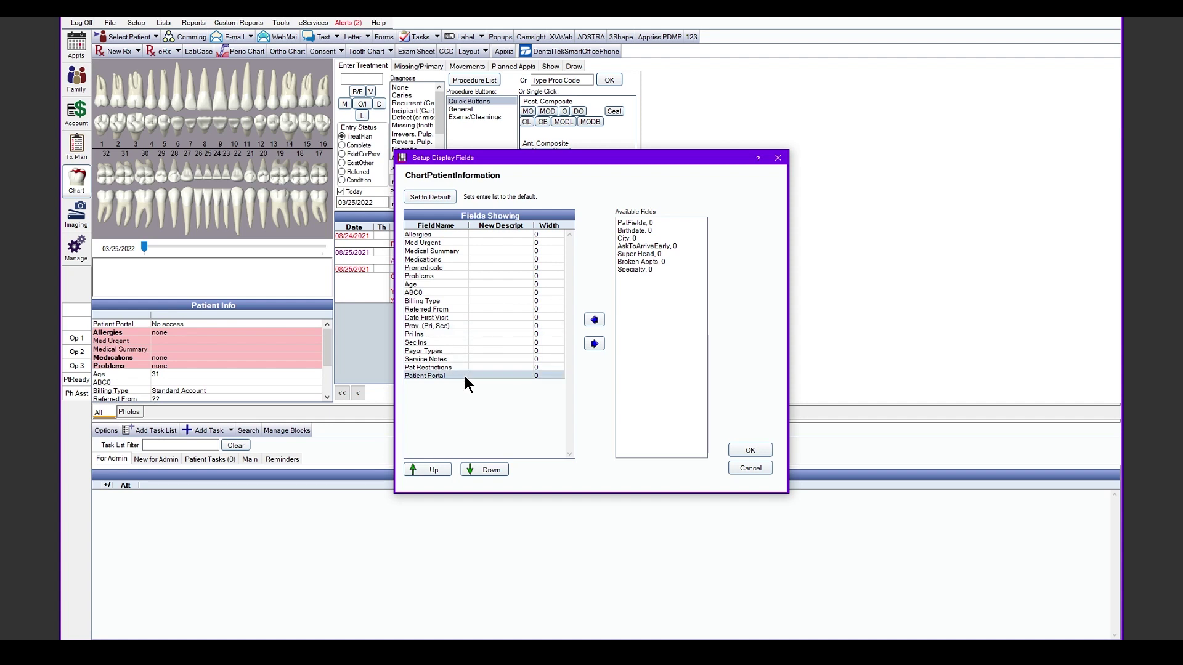
pyautogui.click(434, 472)
pyautogui.click(434, 472)
pyautogui.click(434, 472)
pyautogui.click(434, 472)
pyautogui.tripleClick(434, 472)
pyautogui.tripleClick(434, 472)
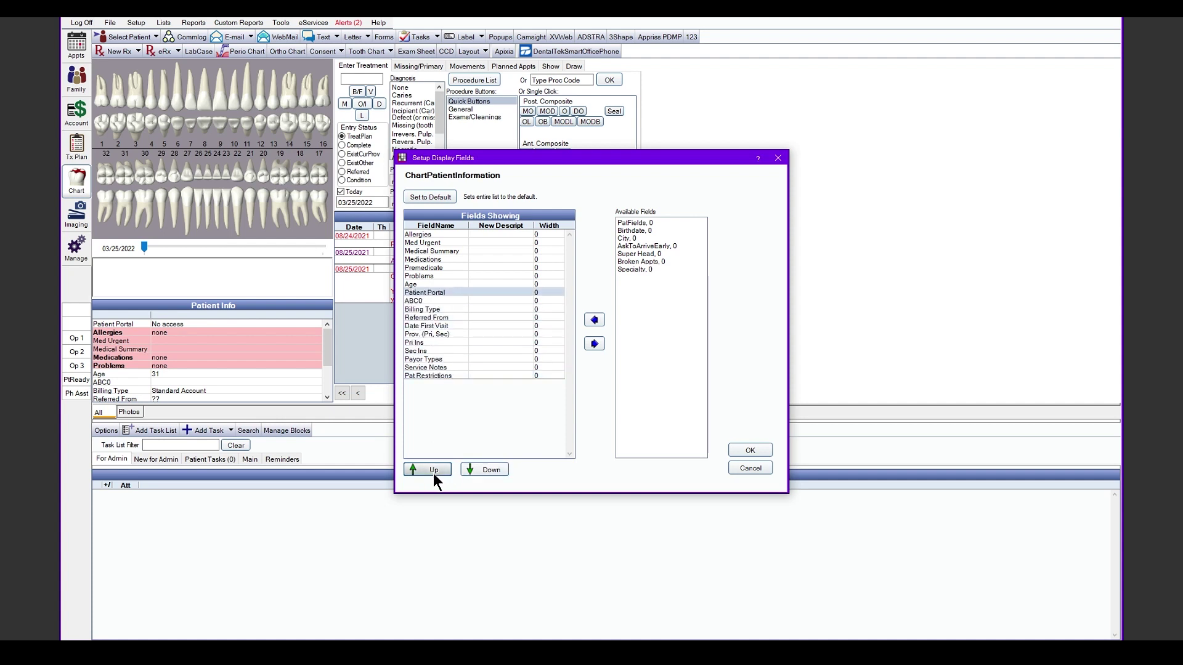
pyautogui.tripleClick(434, 472)
pyautogui.tripleClick(433, 472)
pyautogui.click(434, 472)
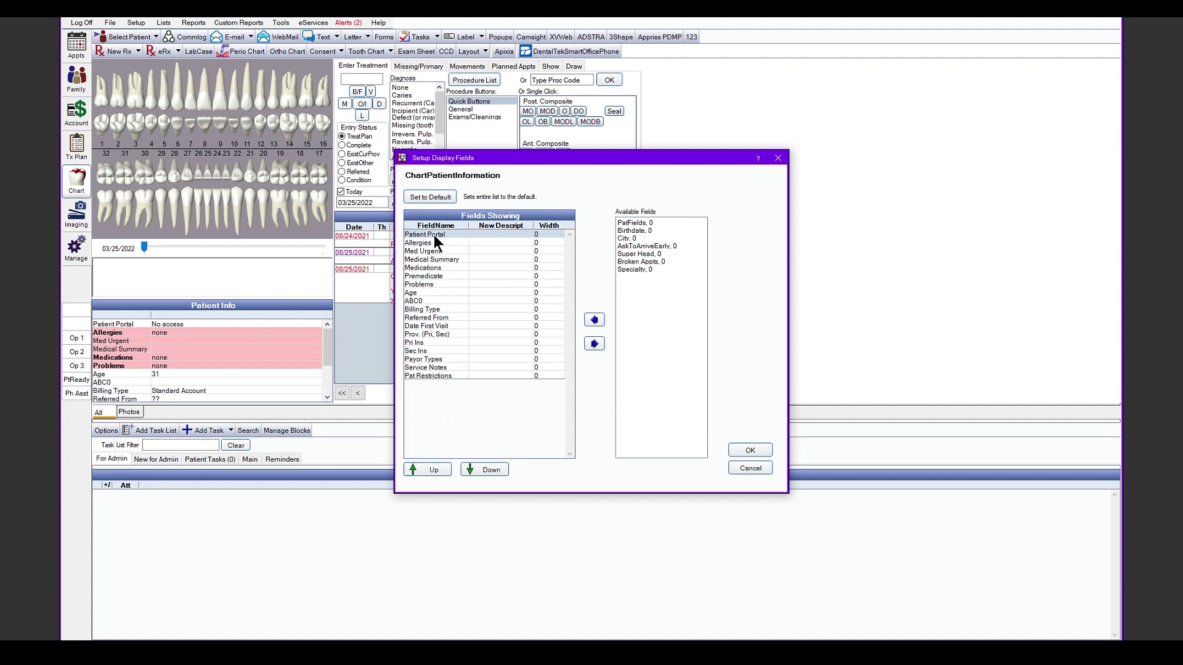
pyautogui.click(749, 451)
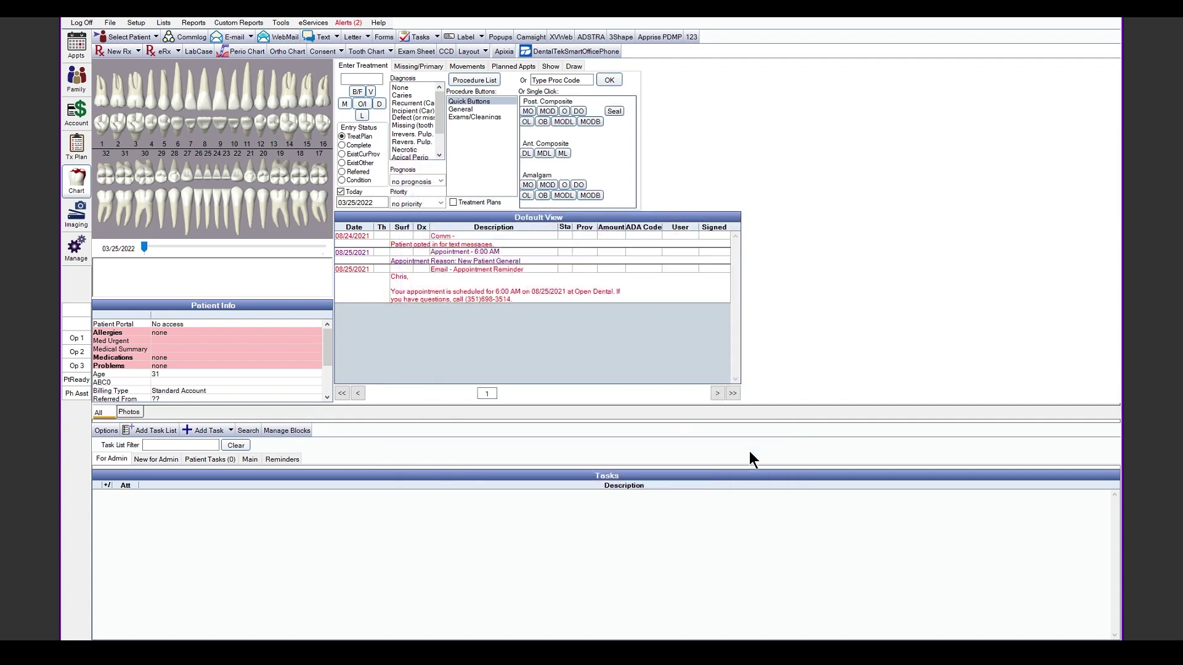
pyautogui.doubleClick(192, 325)
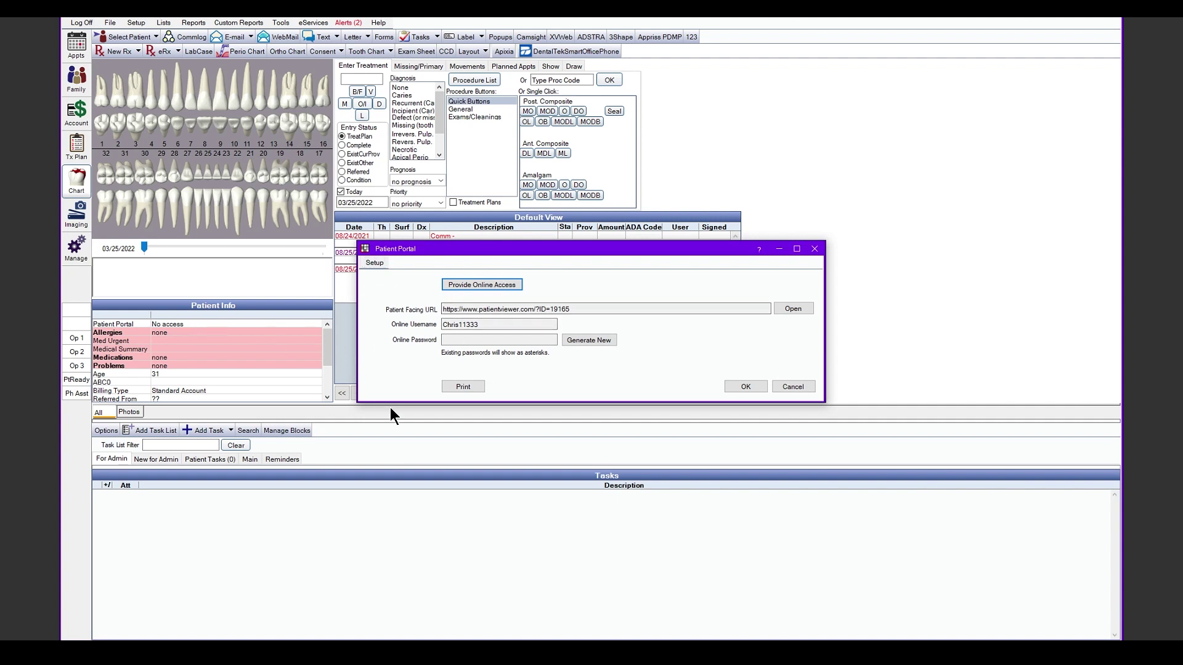
pyautogui.click(492, 284)
pyautogui.click(792, 386)
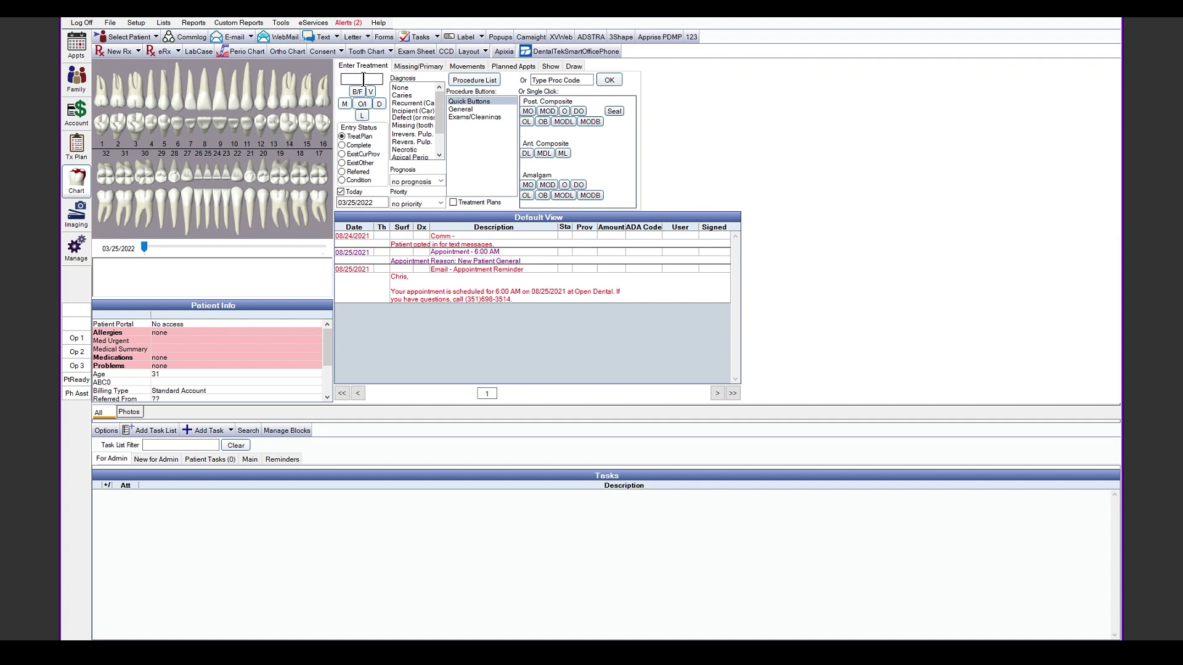
# - Bring up the eServices Signup Portal's patient portal feature settings
pyautogui.click(311, 23)
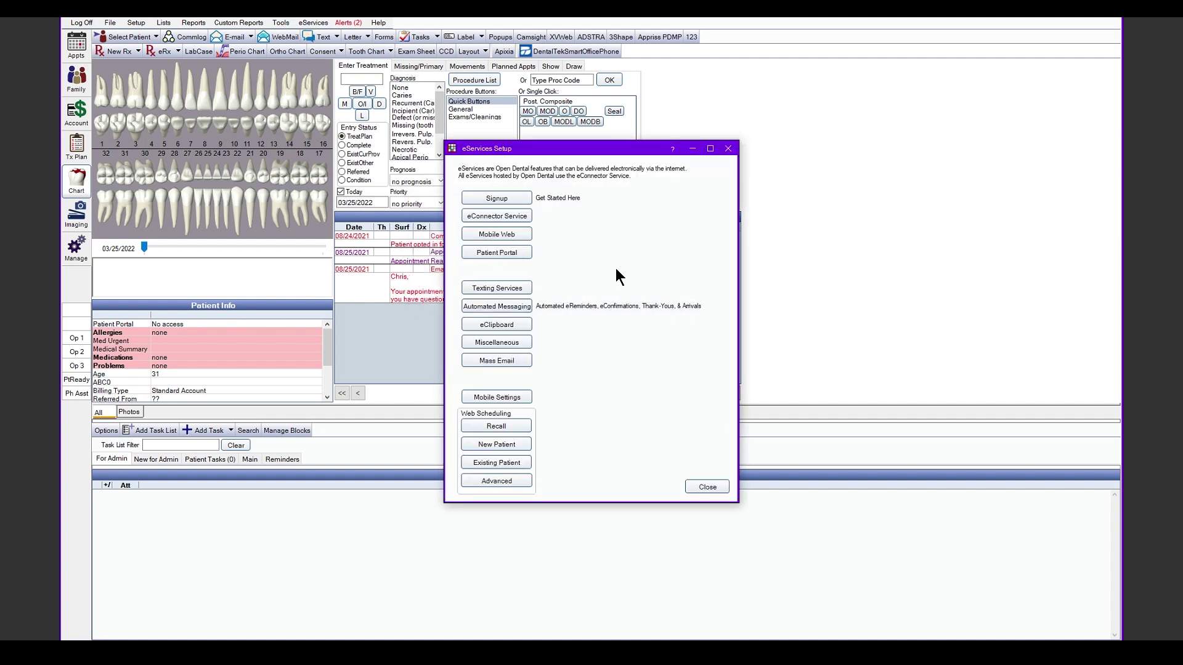
pyautogui.click(497, 199)
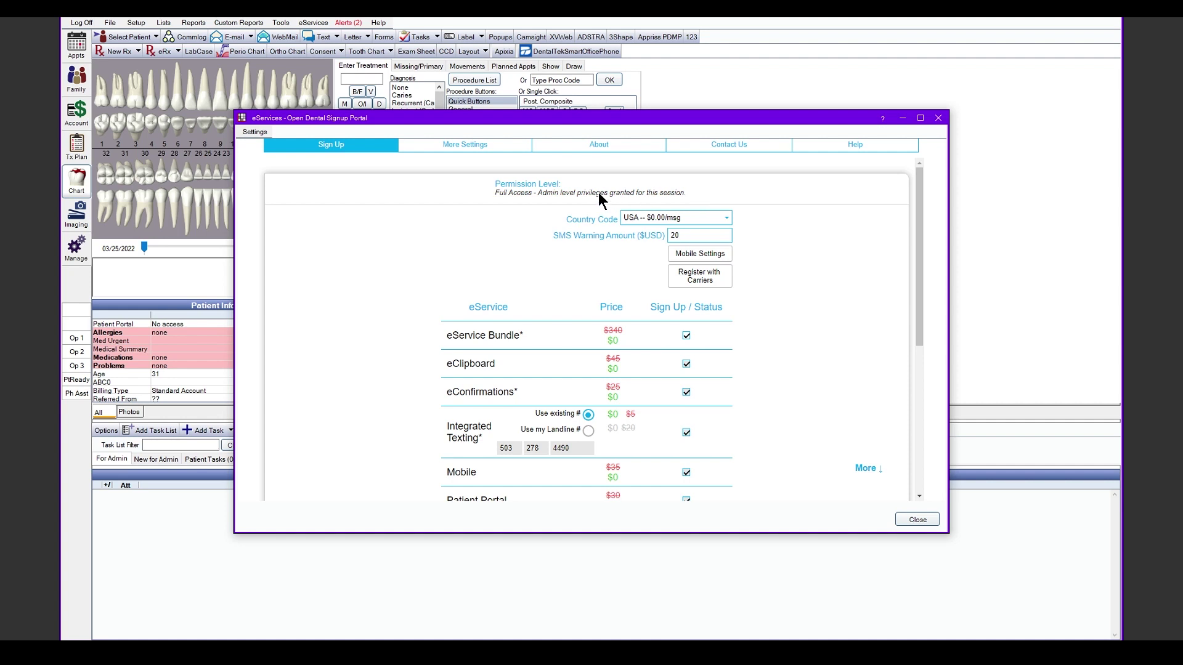
pyautogui.click(483, 144)
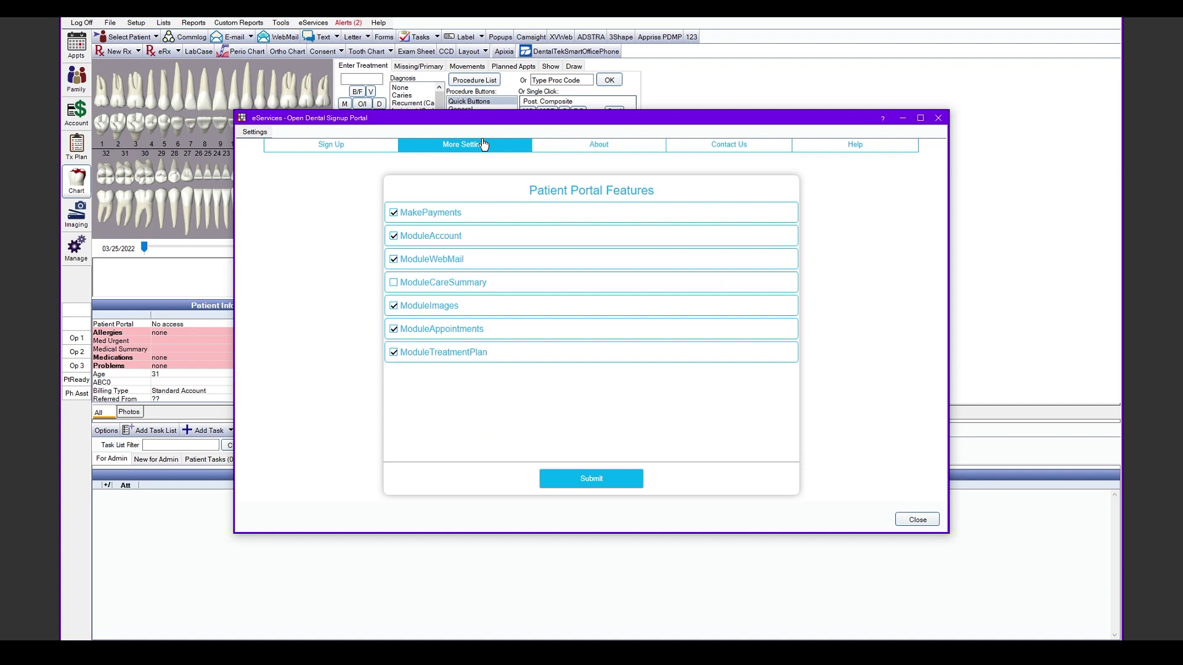
# - Toggle MakePayments, ModuleAccount and ModuleWebMail off and back on, then submit the features
pyautogui.click(394, 213)
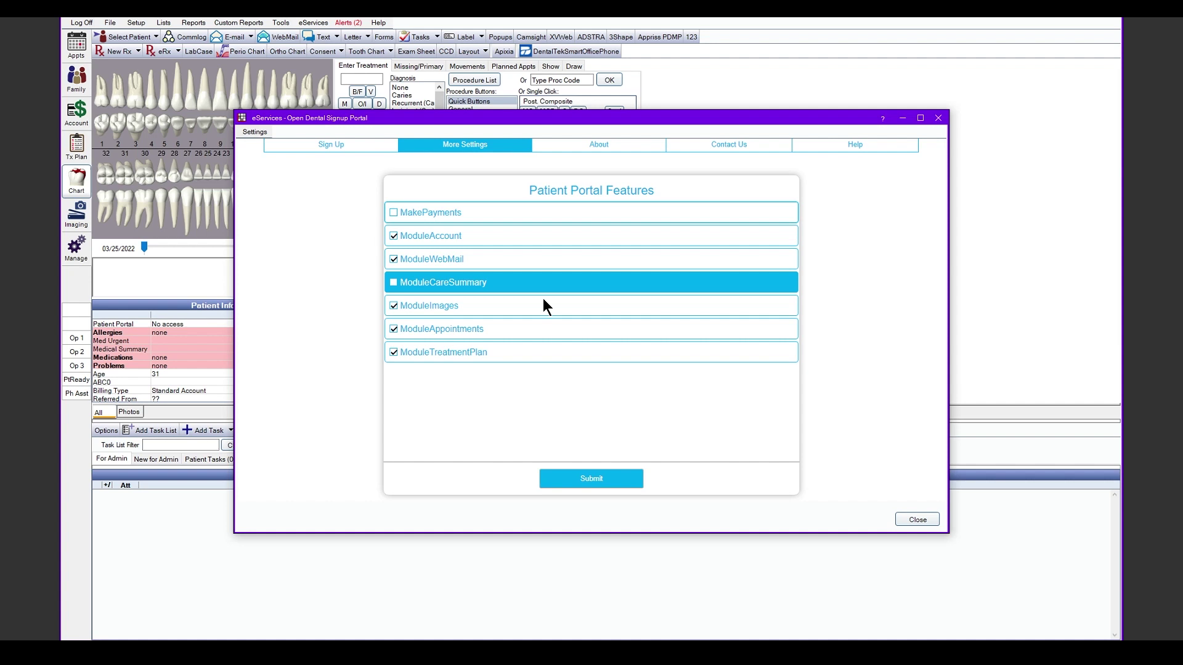
pyautogui.click(393, 237)
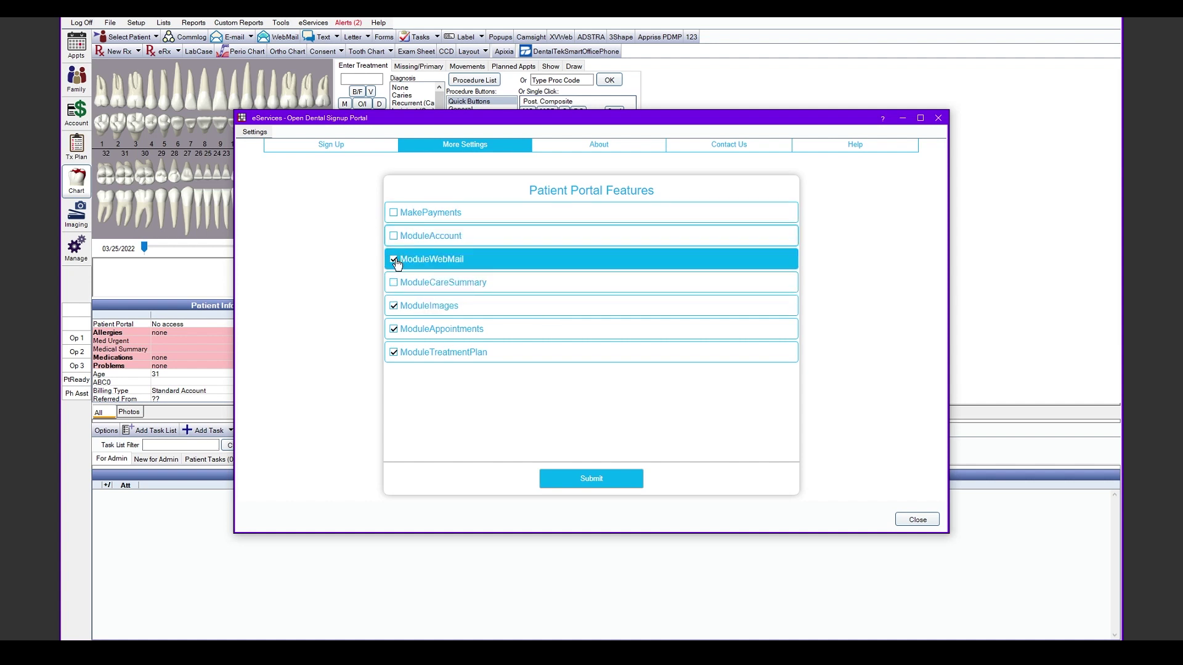
pyautogui.click(397, 254)
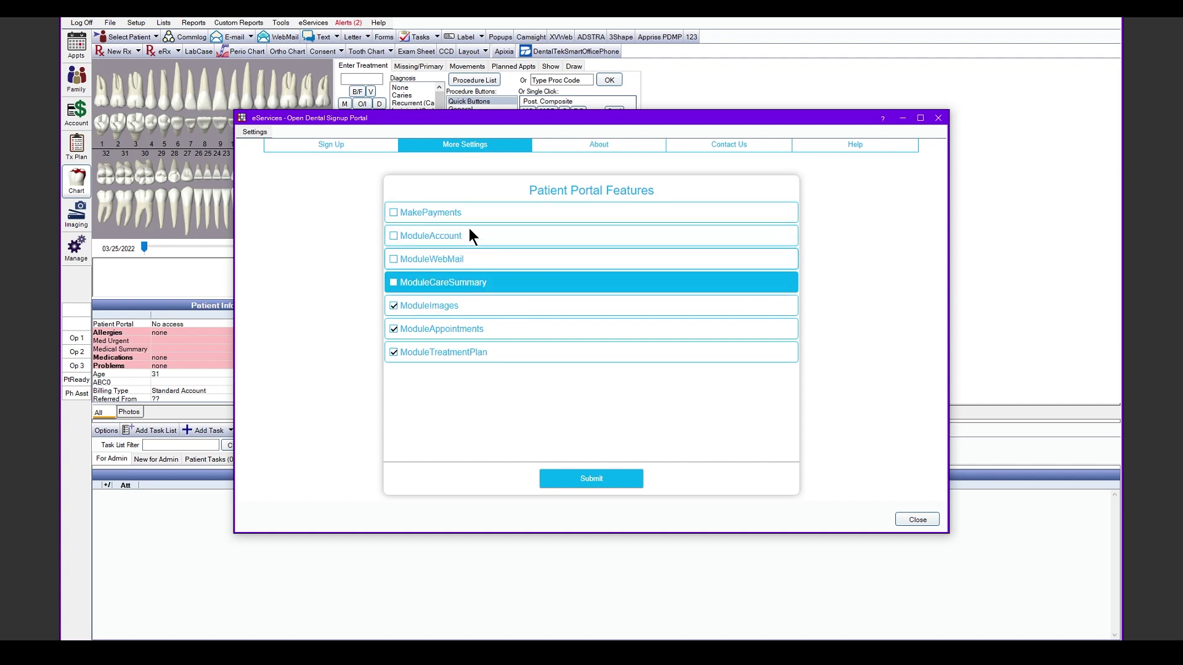
pyautogui.click(394, 215)
pyautogui.click(394, 237)
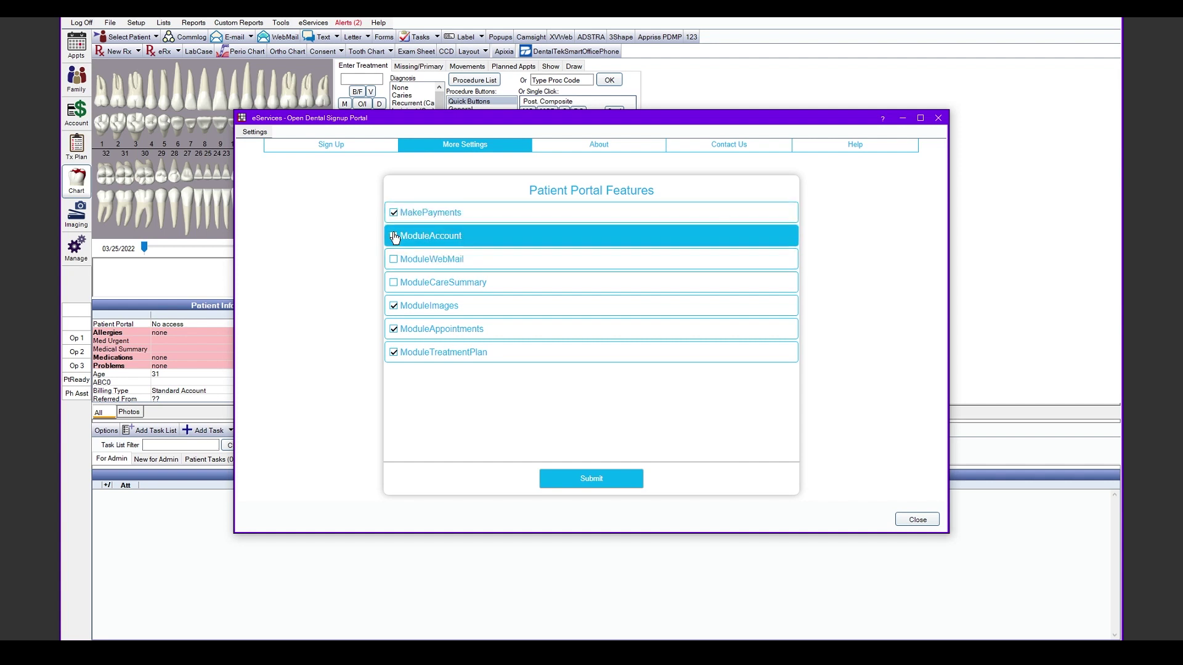
pyautogui.click(394, 260)
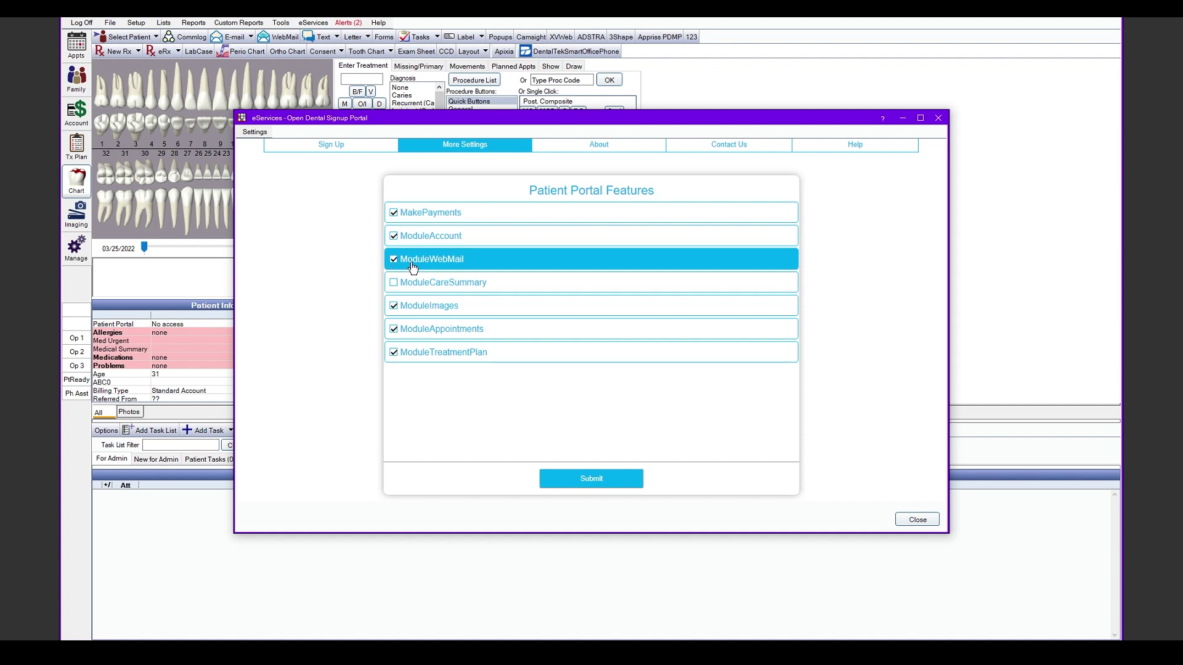
pyautogui.click(612, 477)
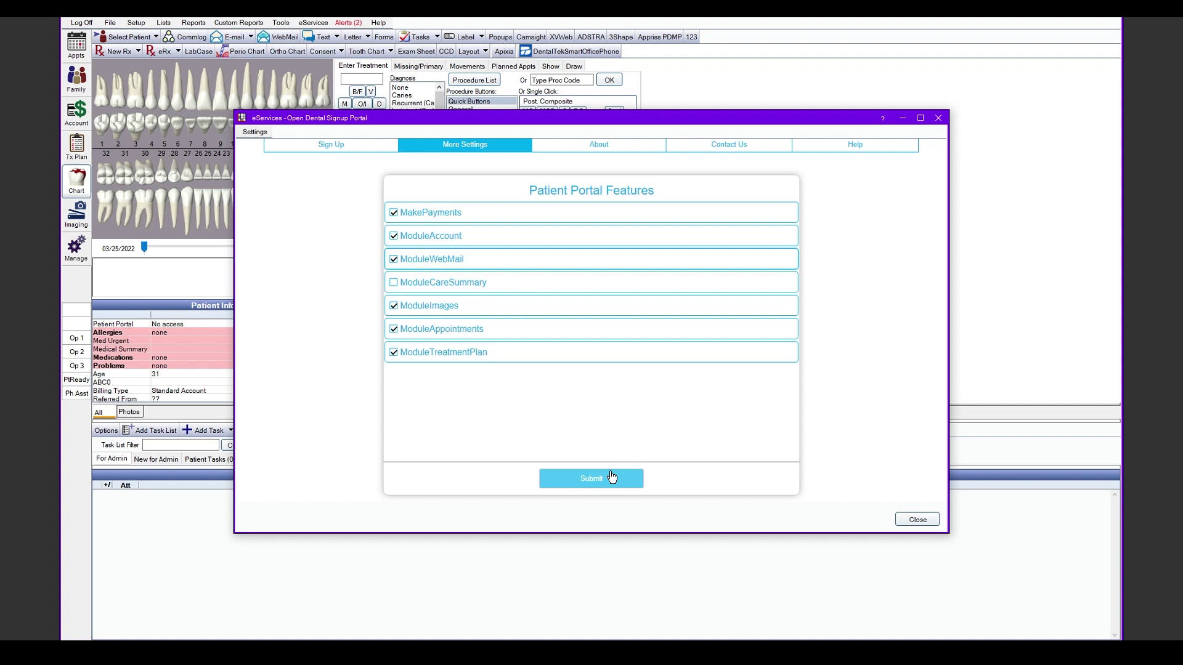
# - Close the signup portal and eServices setup, then show Image Categories under Setup > Definitions
pyautogui.click(928, 519)
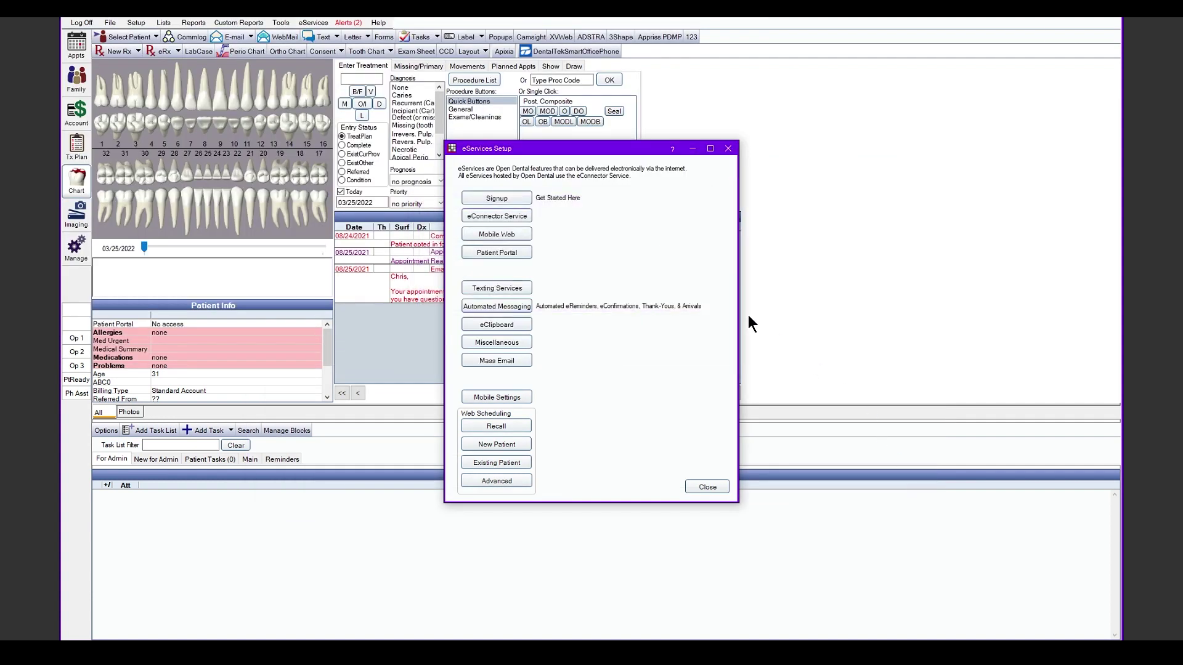
pyautogui.click(706, 487)
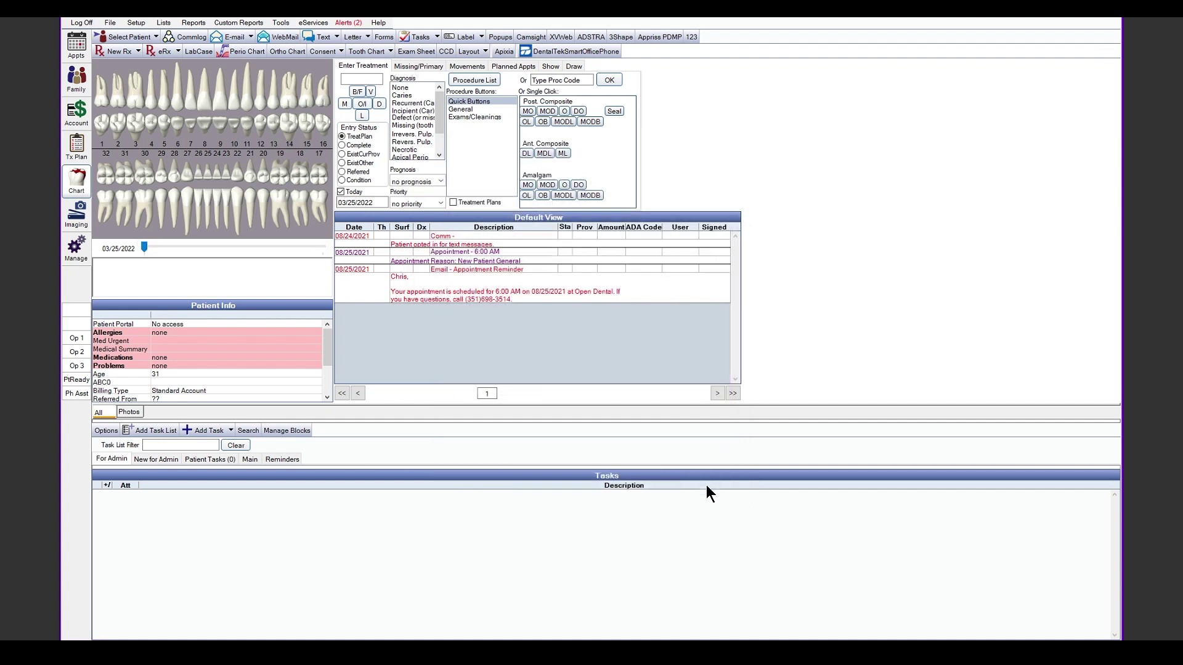
pyautogui.click(136, 24)
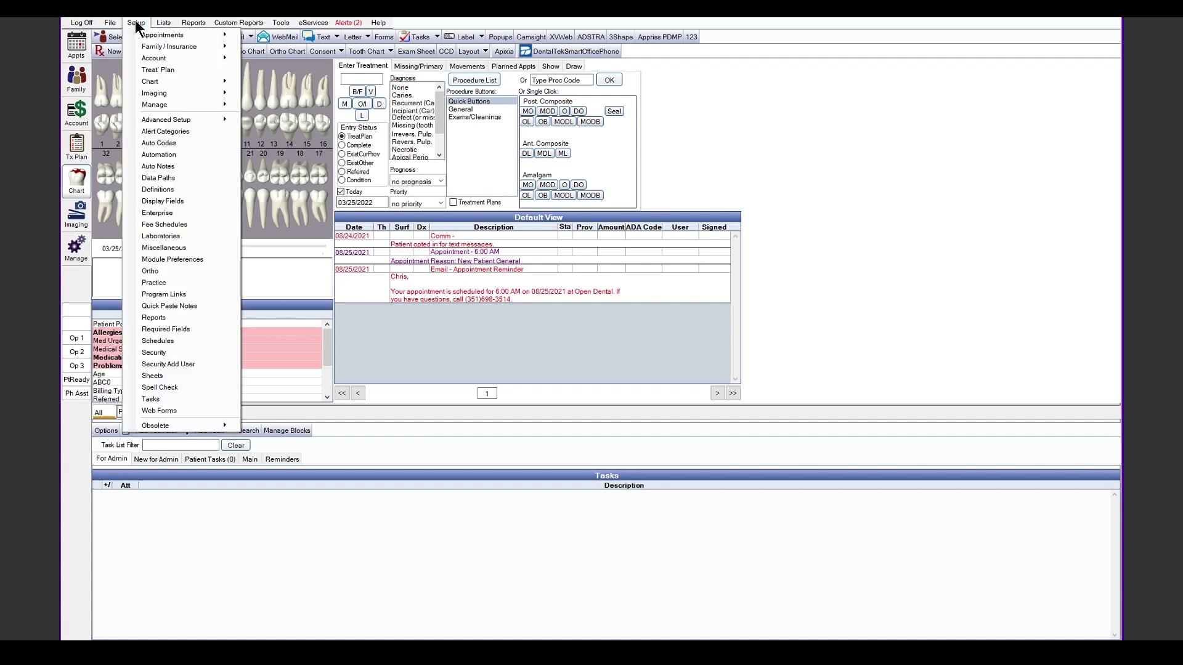
pyautogui.click(175, 194)
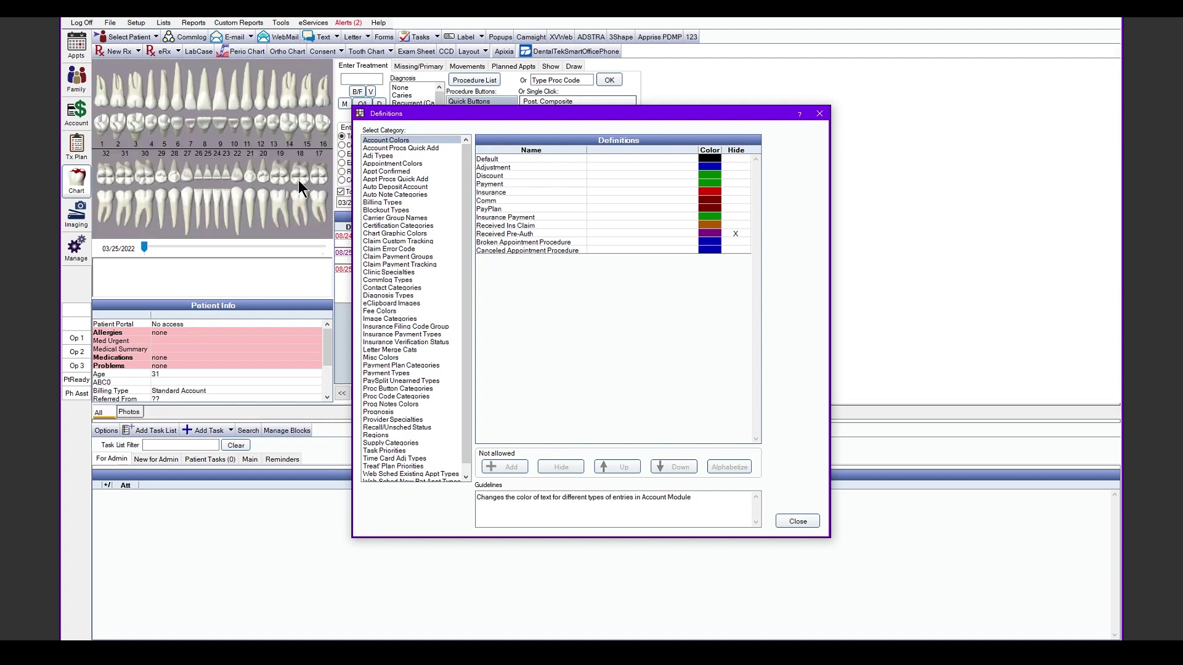
pyautogui.click(413, 316)
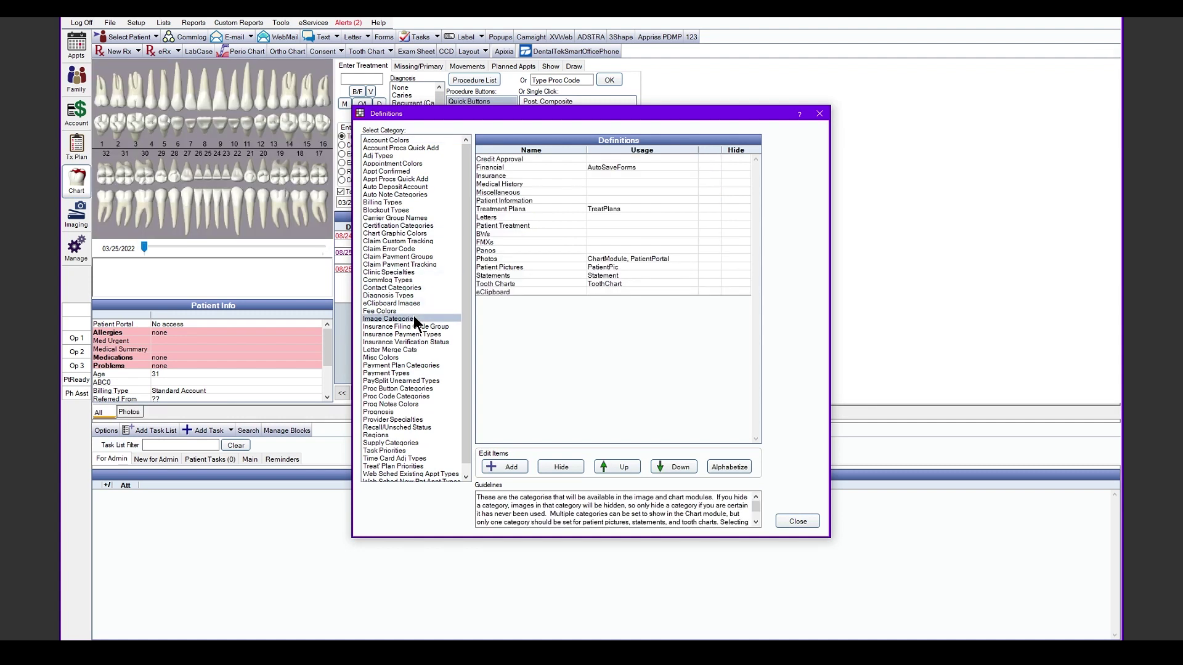
# - Tick '(L) Show in Patient Portal' for the Patient Pictures category, save, and close Definitions
pyautogui.doubleClick(600, 266)
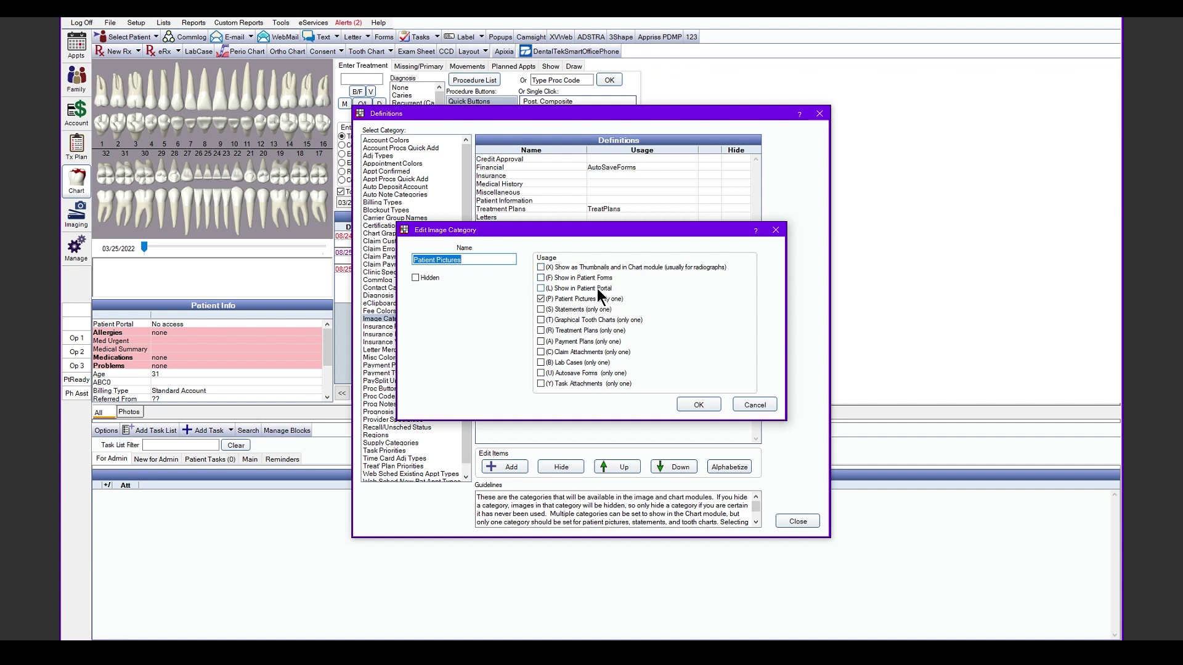
pyautogui.click(597, 289)
pyautogui.click(698, 405)
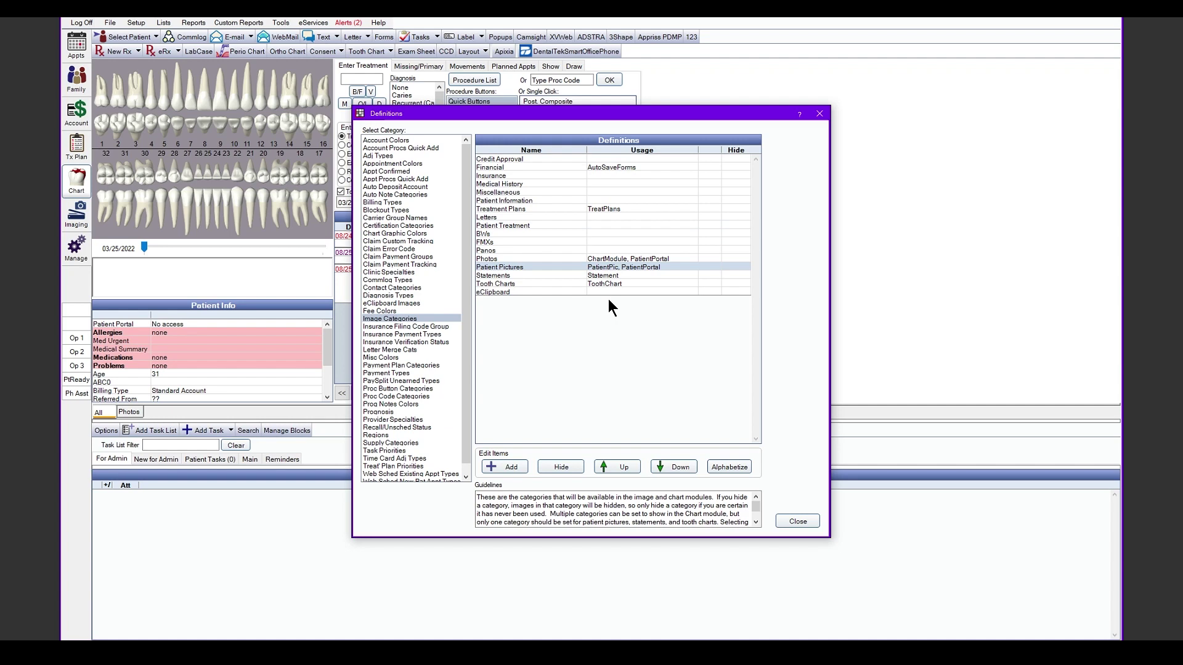
pyautogui.click(797, 521)
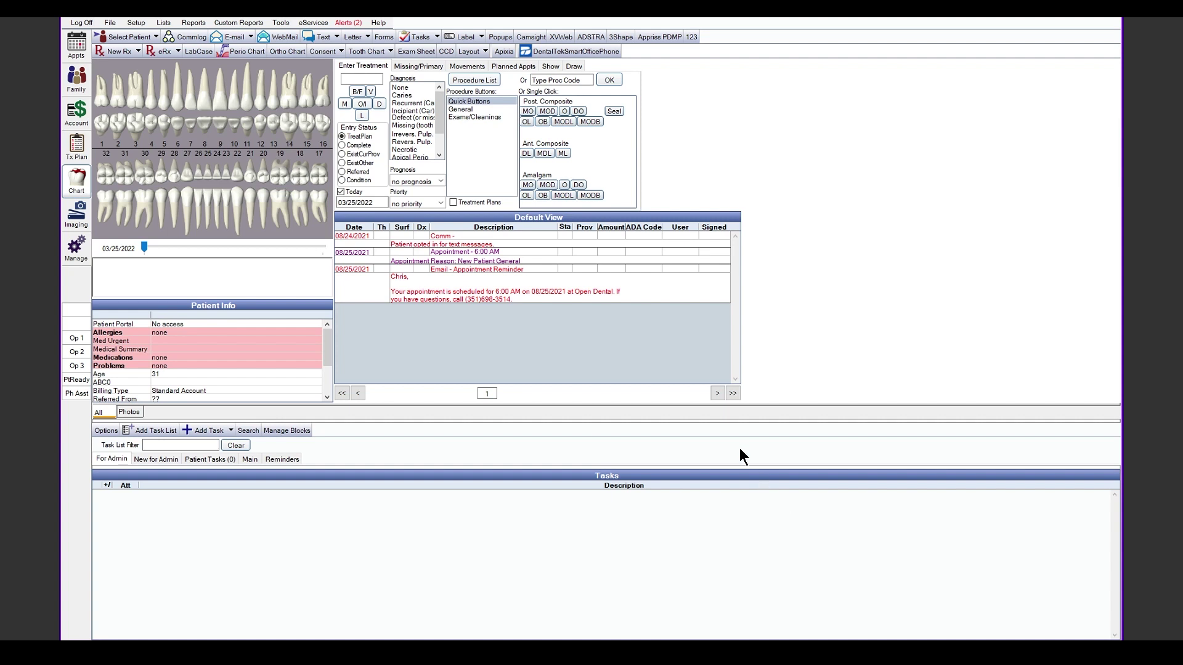
# - Open the Patient Portal settings from the eServices Setup window
pyautogui.click(311, 22)
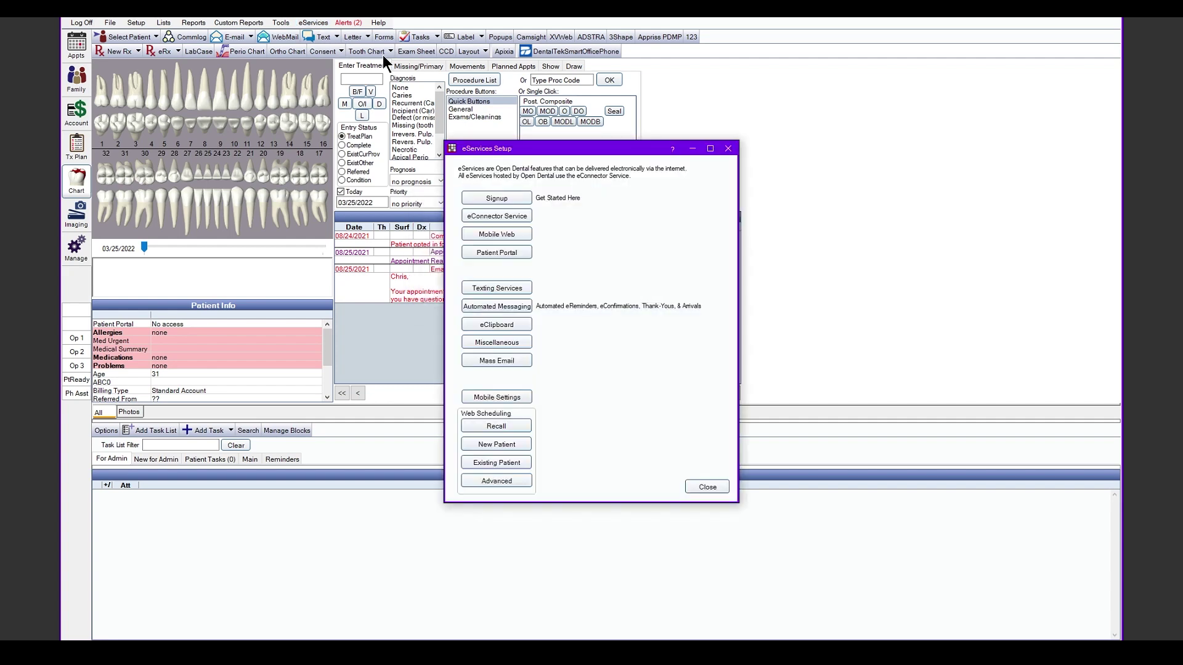
pyautogui.click(510, 251)
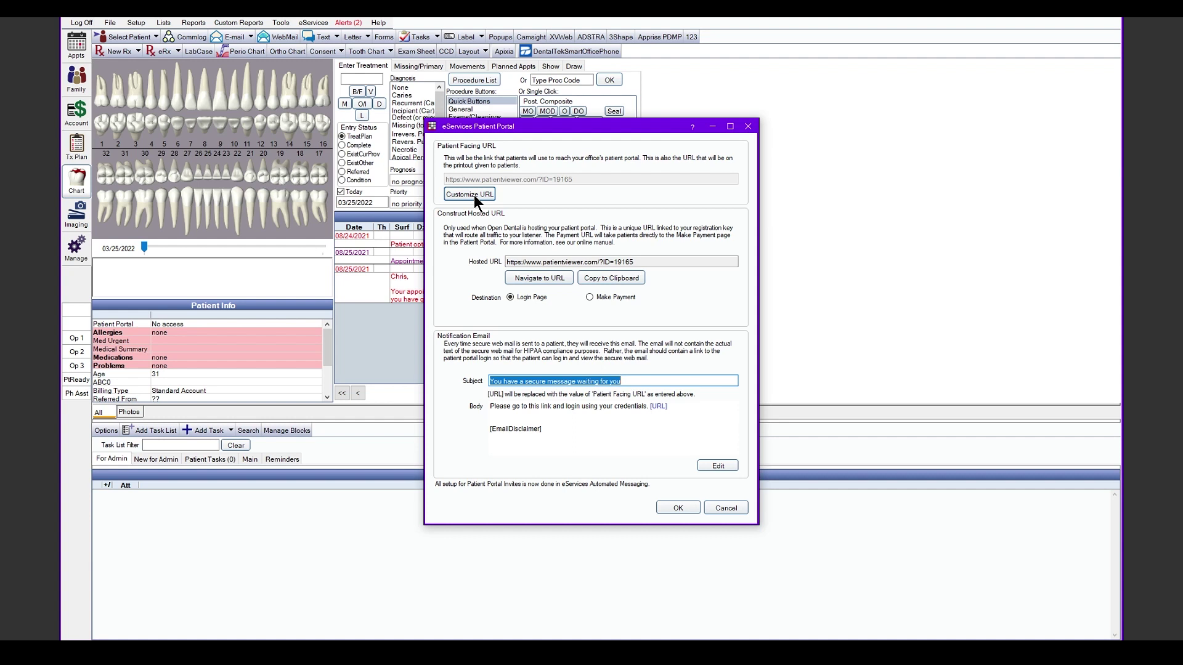
# - Skip URL customization, switch the hosted URL between Login Page and Make Payment, and open it
pyautogui.click(475, 195)
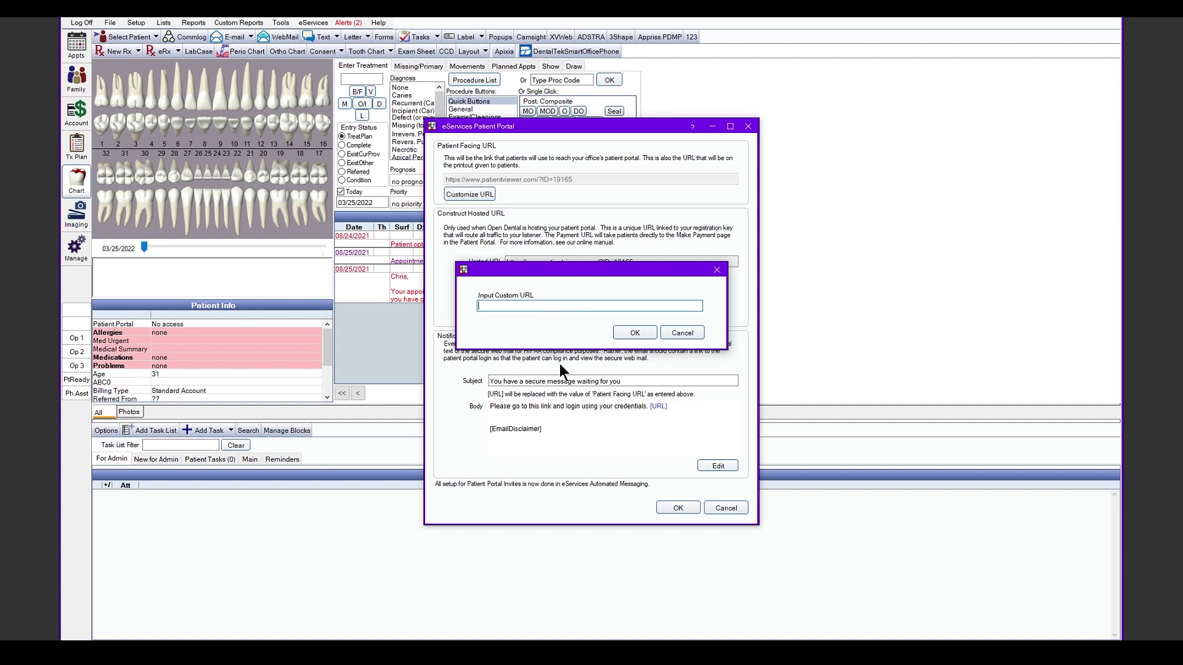
pyautogui.click(700, 332)
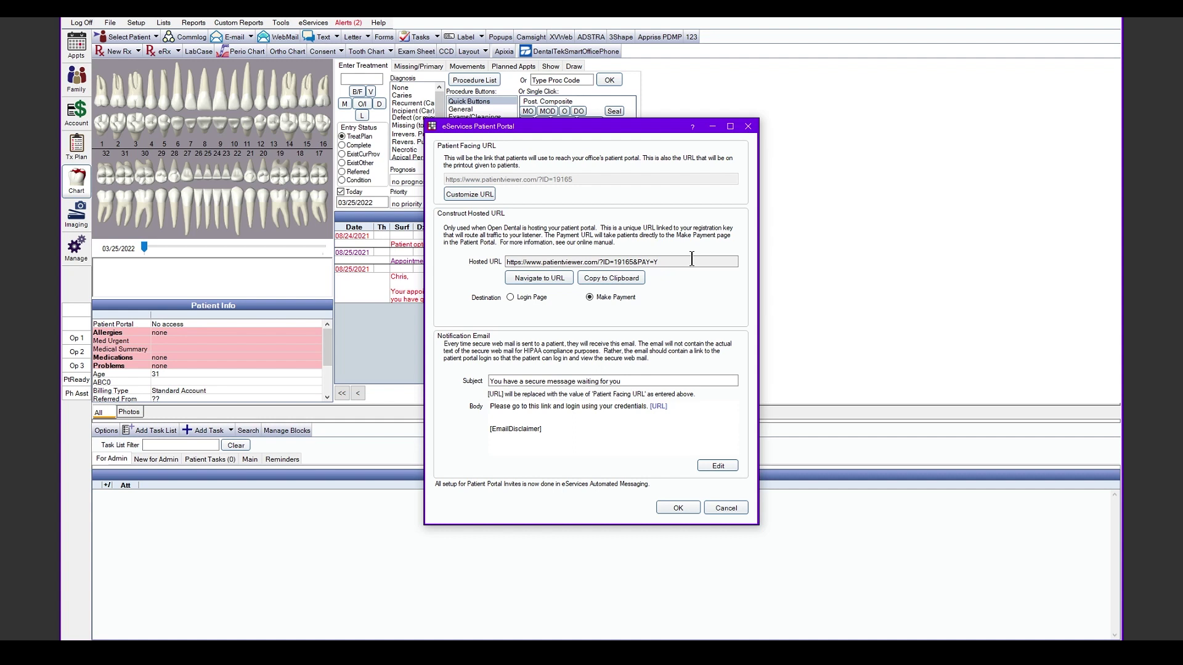
pyautogui.moveTo(692, 259); pyautogui.dragTo(490, 268)
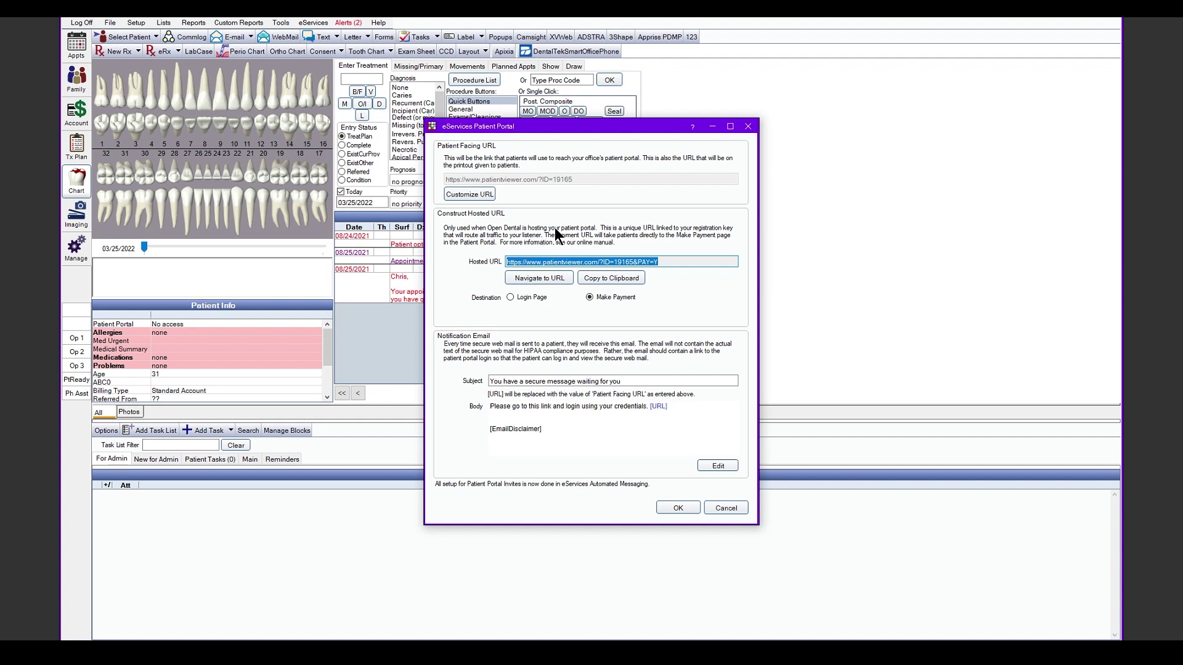
pyautogui.click(519, 297)
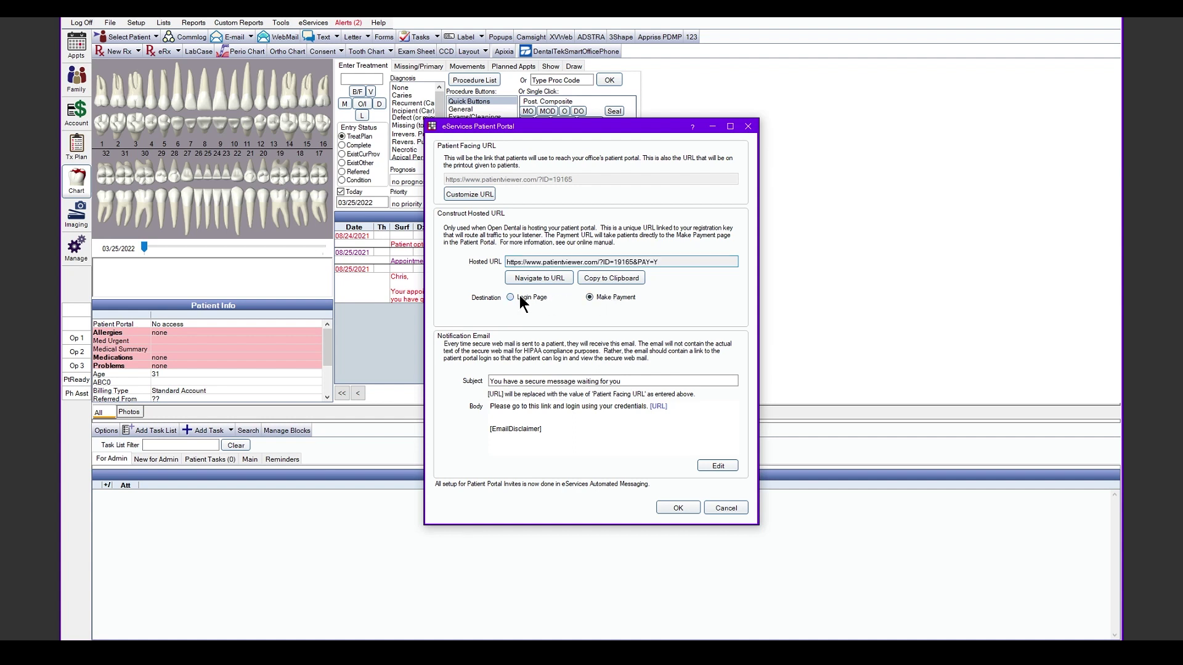
pyautogui.click(590, 297)
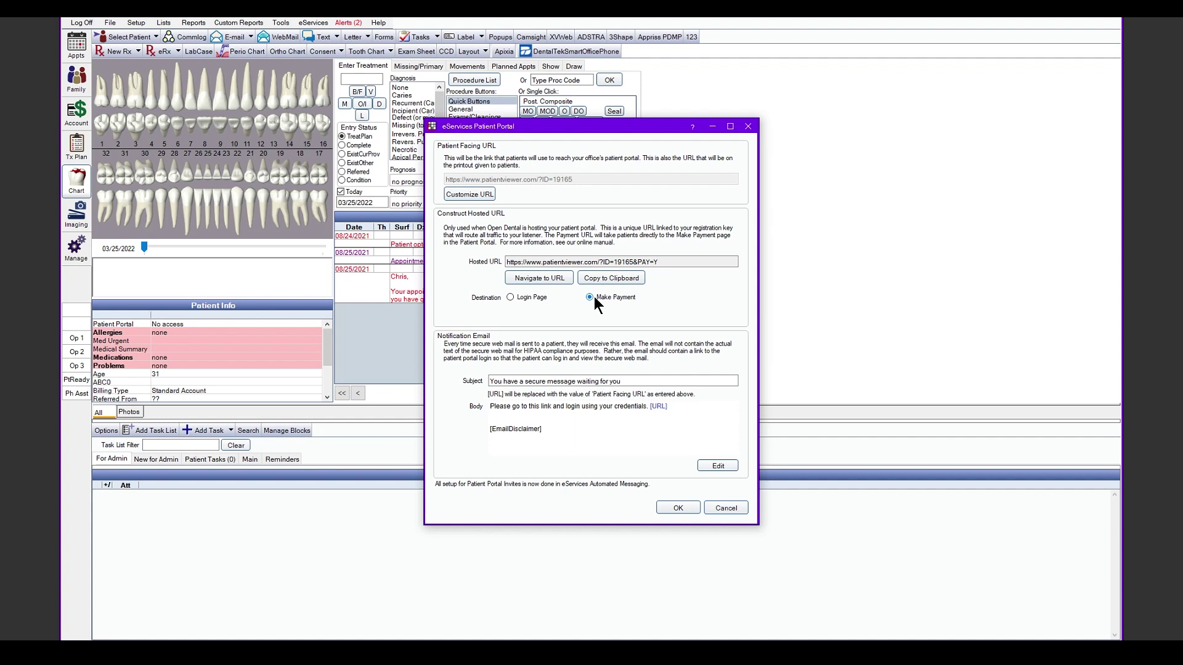
pyautogui.click(519, 298)
pyautogui.click(531, 278)
# - Open the Make Payment hosted URL and check its first name, last name and birthdate fields
pyautogui.click(608, 298)
pyautogui.click(543, 276)
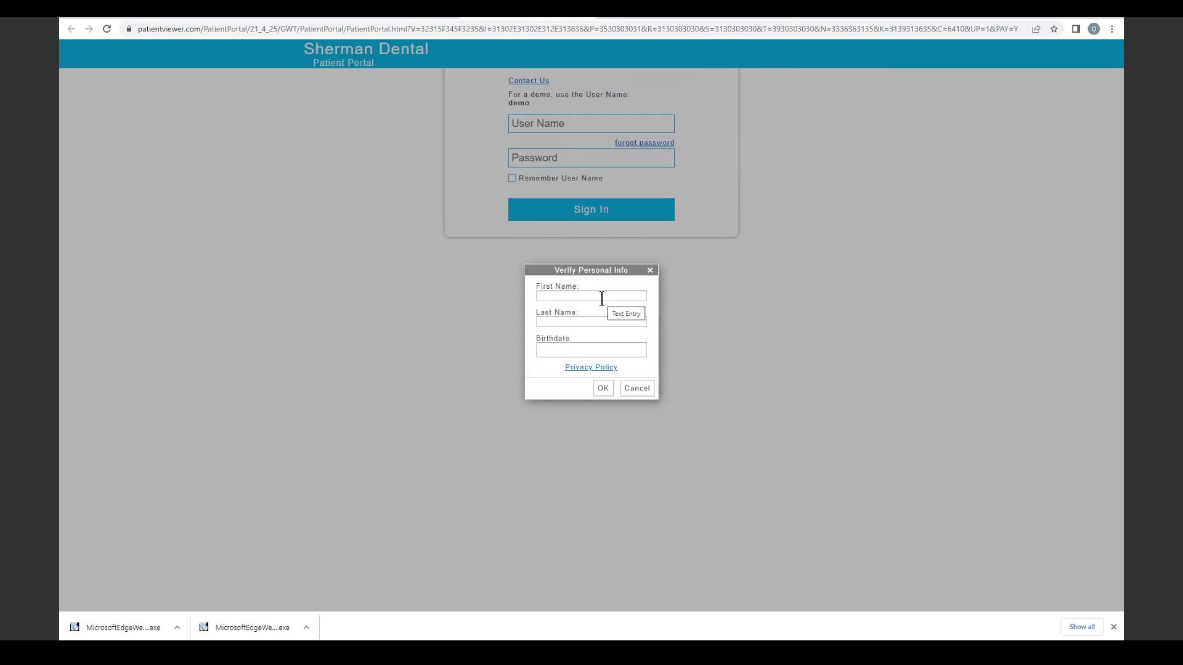
pyautogui.click(602, 299)
pyautogui.click(574, 323)
pyautogui.click(586, 349)
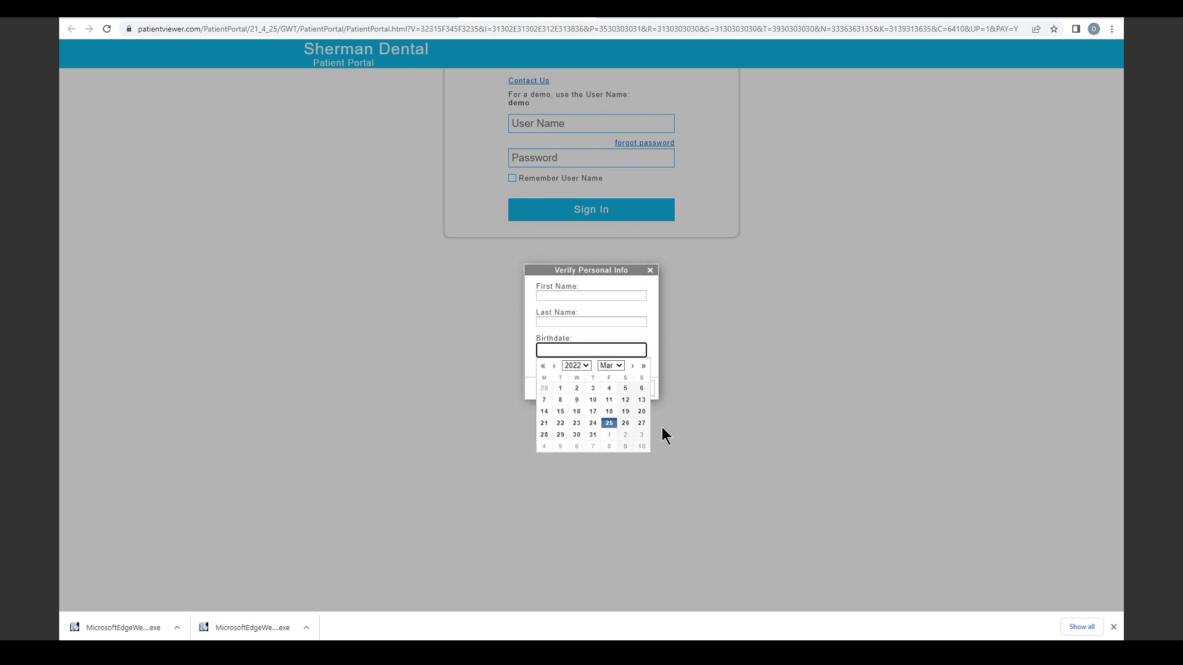
pyautogui.click(650, 327)
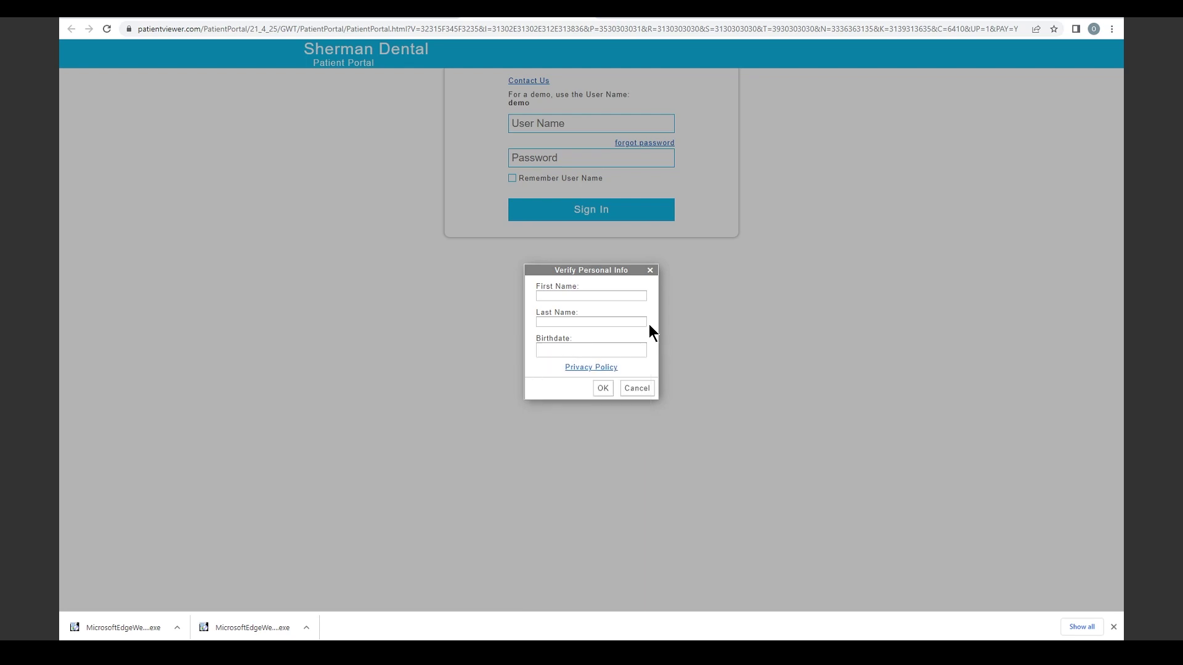
pyautogui.moveTo(480, 653)
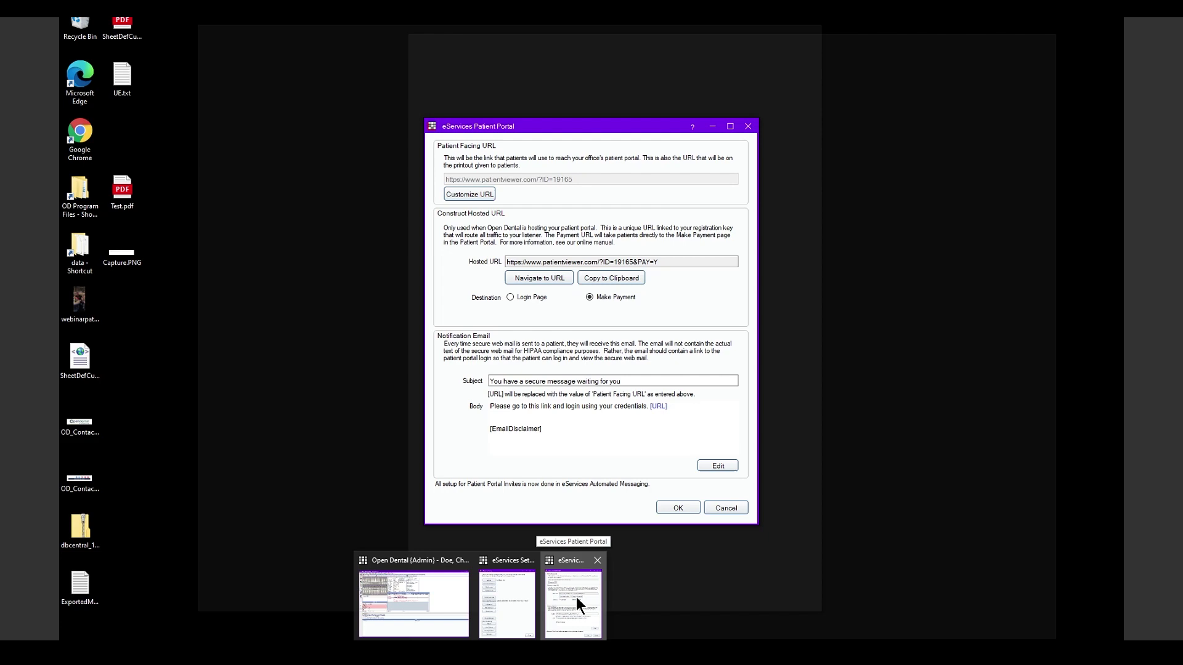
# - Back in Patient Portal settings, select the subject 'You have a secure message waiting for you'
pyautogui.click(576, 597)
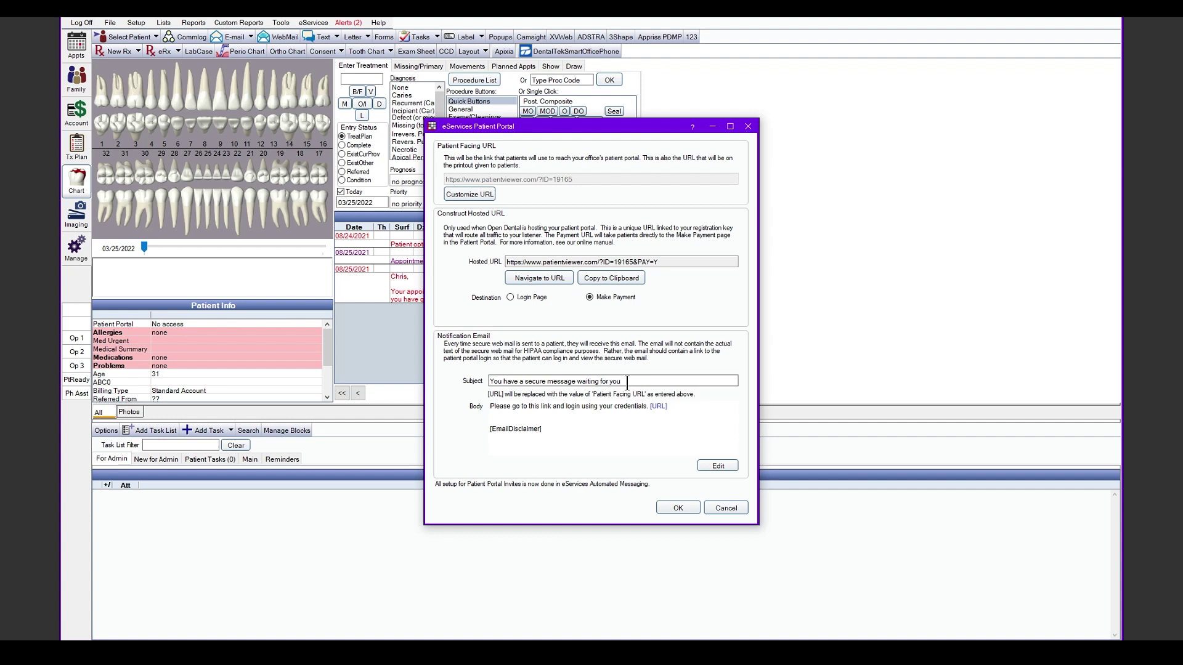
pyautogui.moveTo(625, 383); pyautogui.dragTo(377, 394)
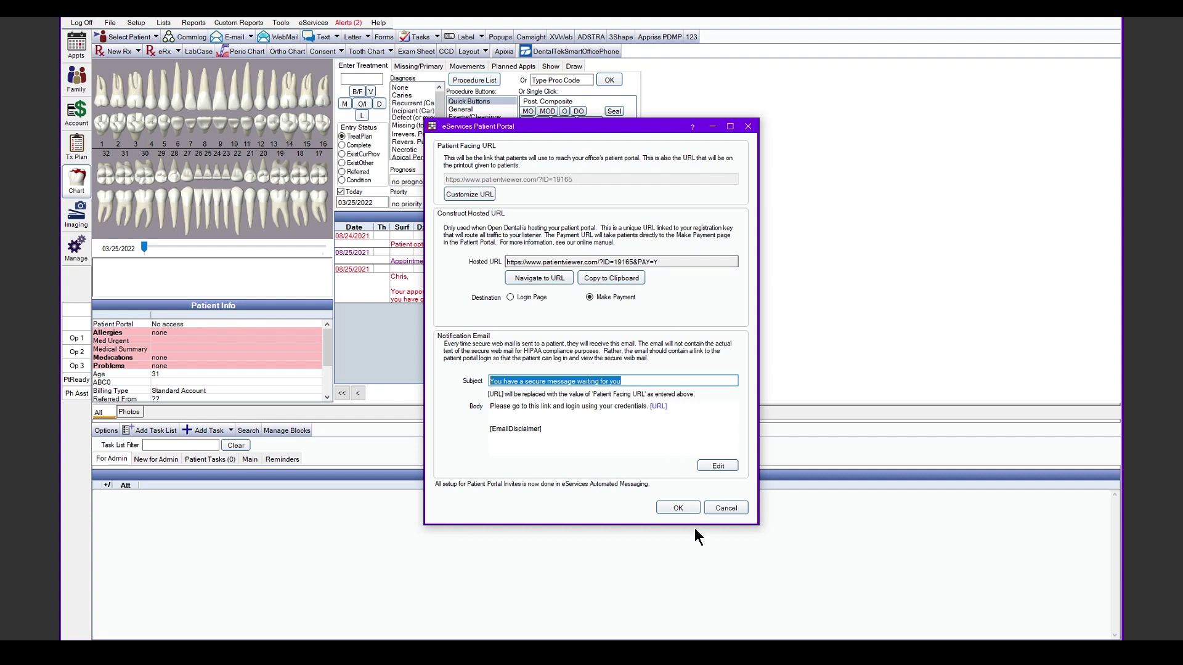
# - Cancel portal settings, reopen eServices, and add a Patient Portal Invite rule under After Appointment
pyautogui.click(722, 506)
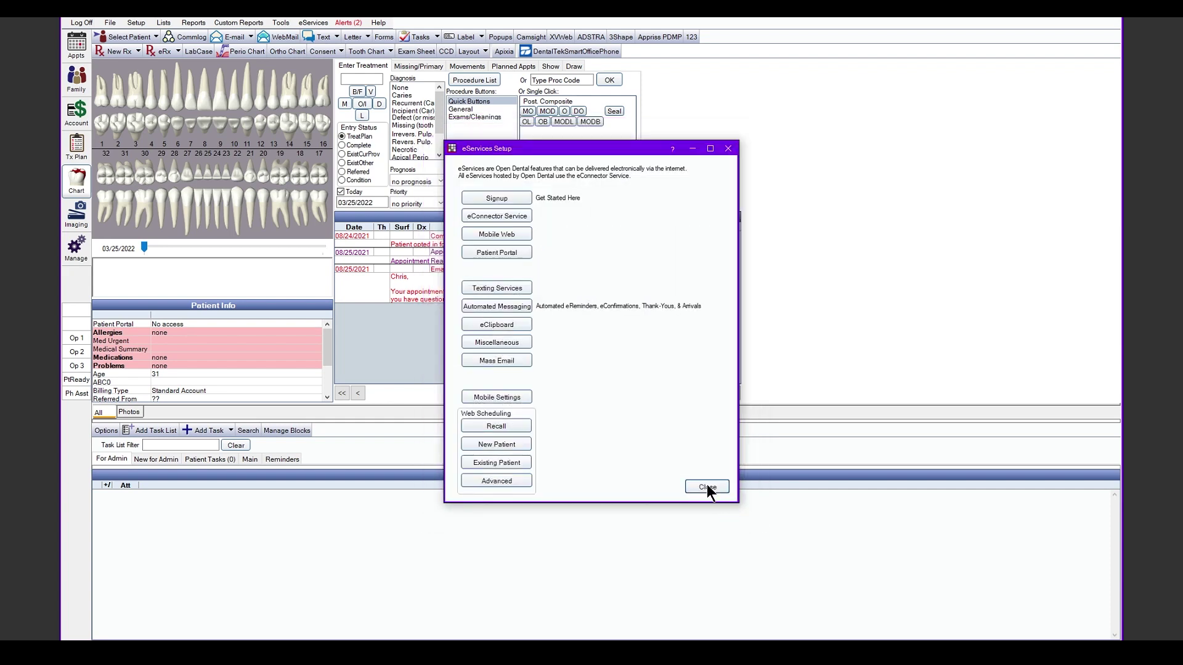
pyautogui.click(706, 487)
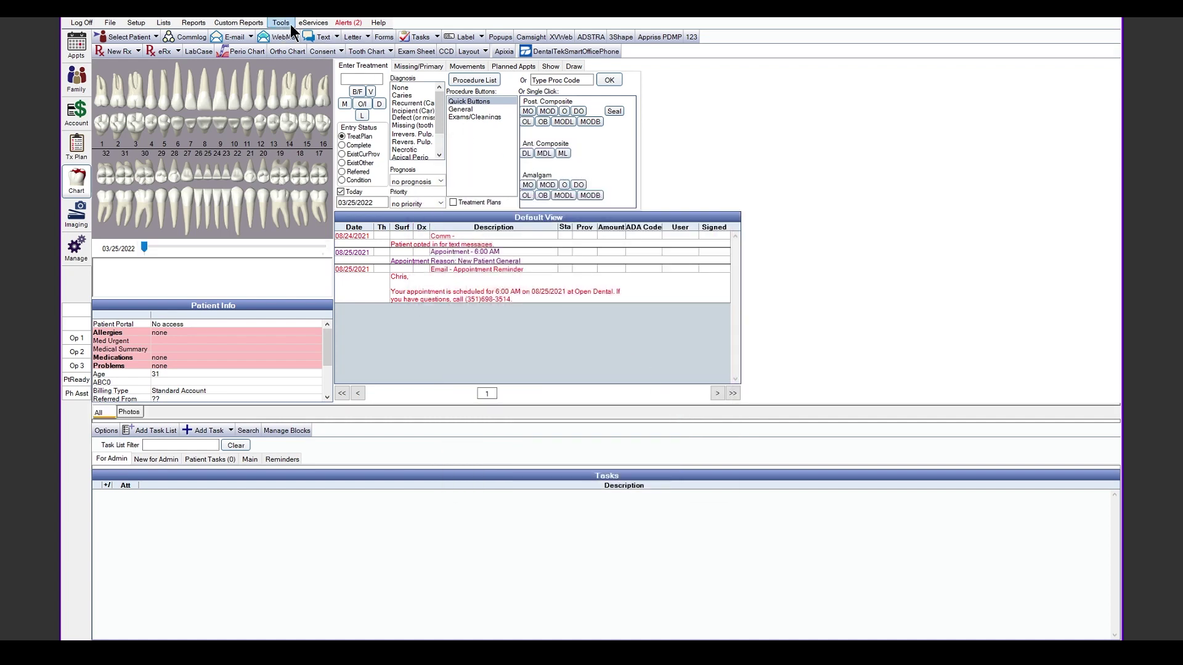
pyautogui.click(311, 23)
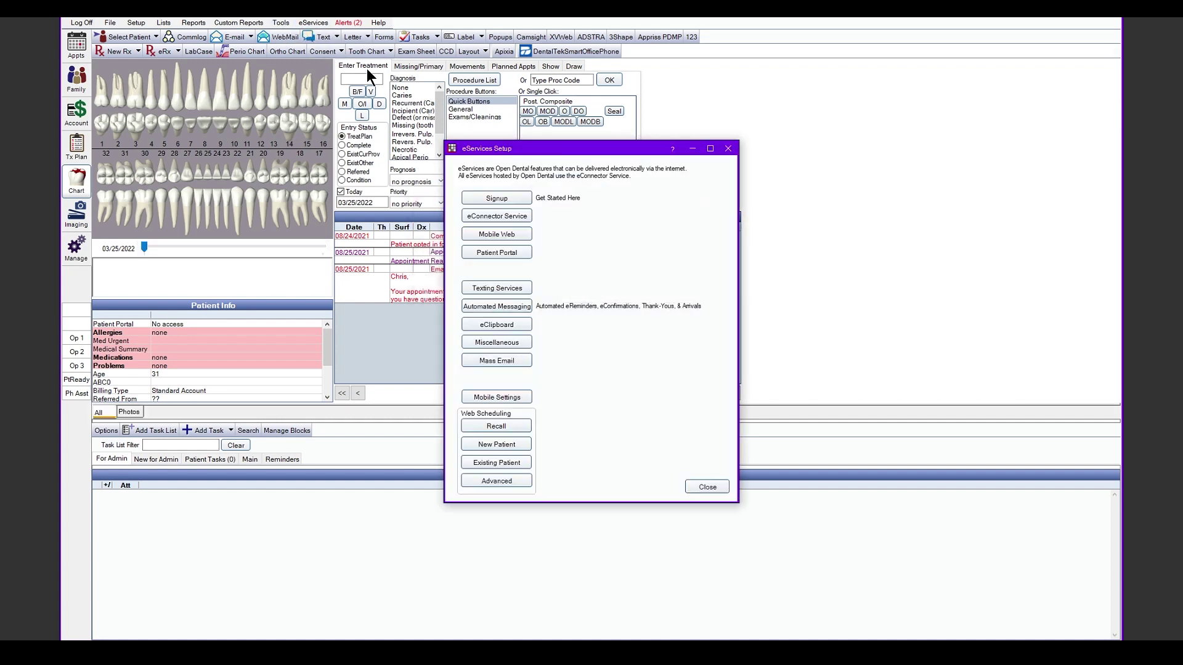
pyautogui.click(512, 303)
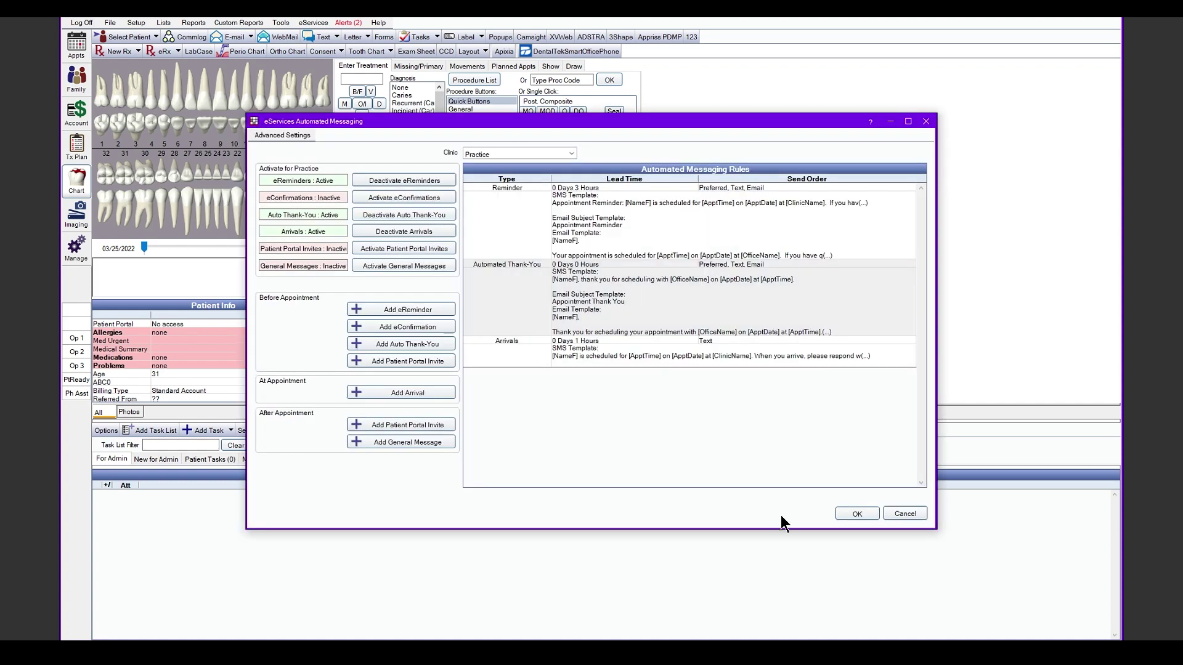
pyautogui.click(404, 422)
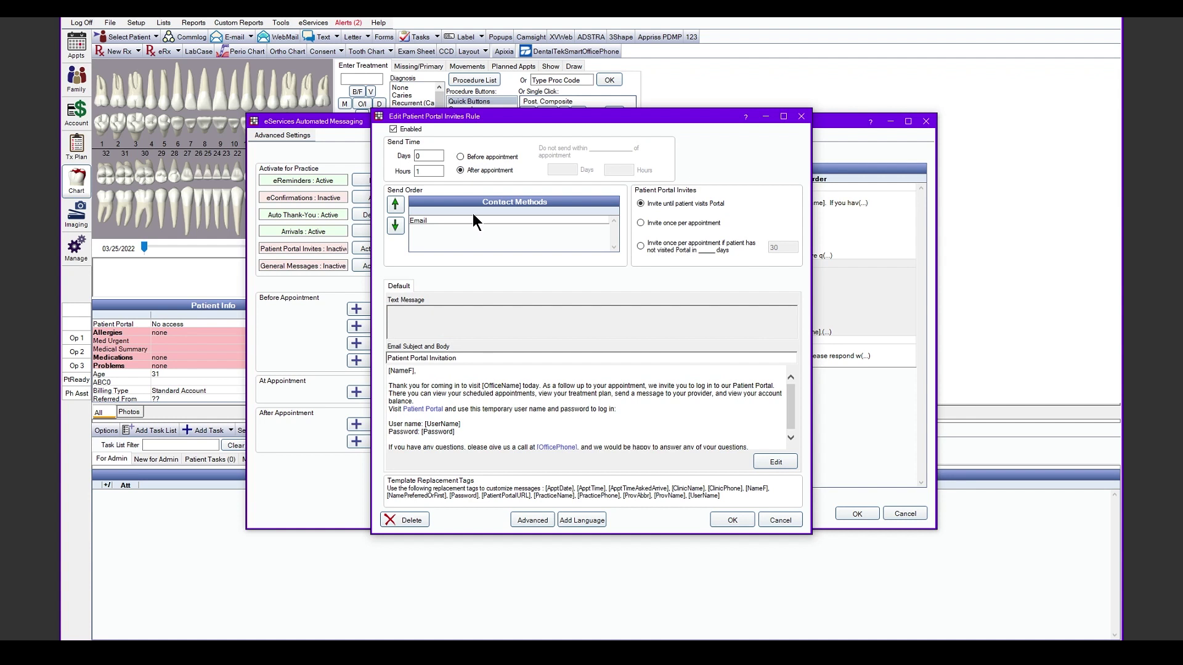
# - Switch the invite timing to Before appointment: clear Days, set 5 Hours and a 1-hour do-not-send window
pyautogui.doubleClick(431, 155)
pyautogui.click(481, 158)
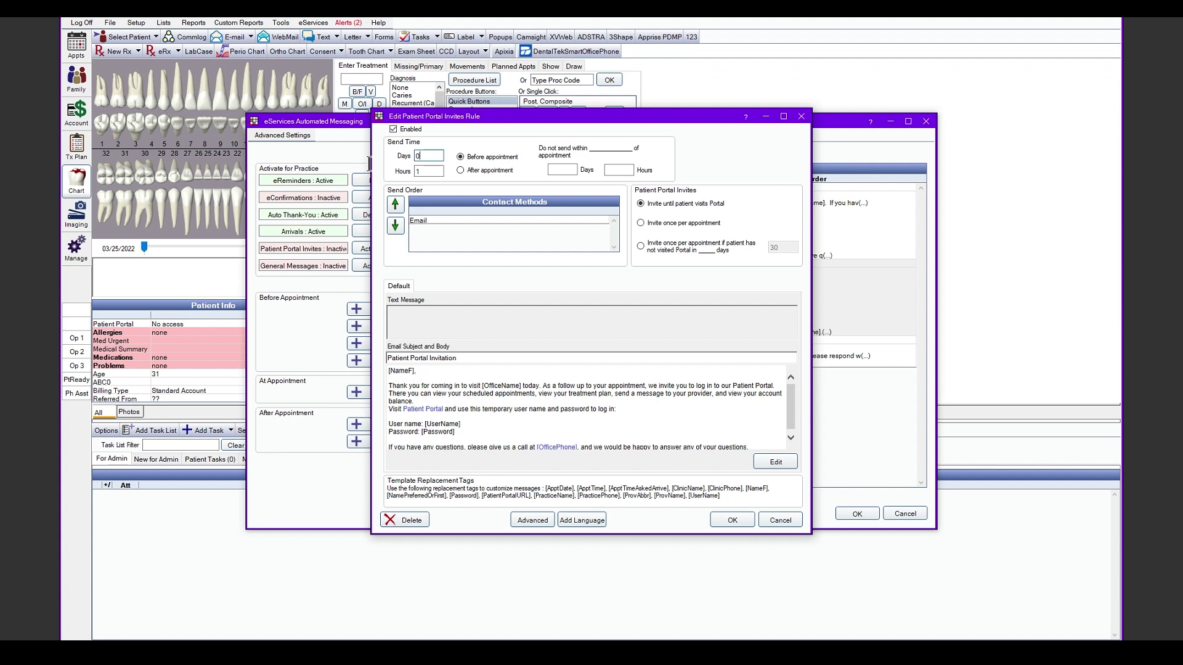
pyautogui.press('BackSpace')
pyautogui.press('Tab')
pyautogui.write('5')
pyautogui.press('Tab')
pyautogui.write('1')
pyautogui.moveTo(614, 169); pyautogui.dragTo(587, 176)
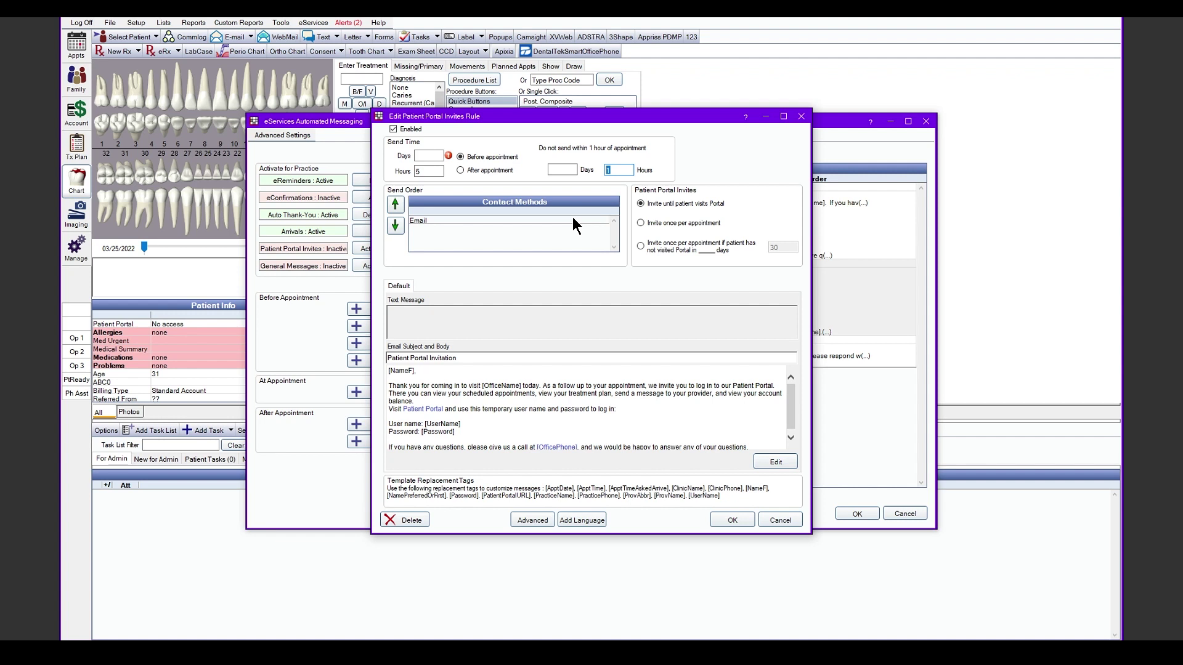
# - Limit invites to once per appointment unless the portal was visited within 30 days, and review the email body tags
pyautogui.click(658, 223)
pyautogui.click(675, 250)
pyautogui.press('Tab')
pyautogui.moveTo(425, 425); pyautogui.dragTo(461, 425)
pyautogui.scroll(-1, 497, 420)
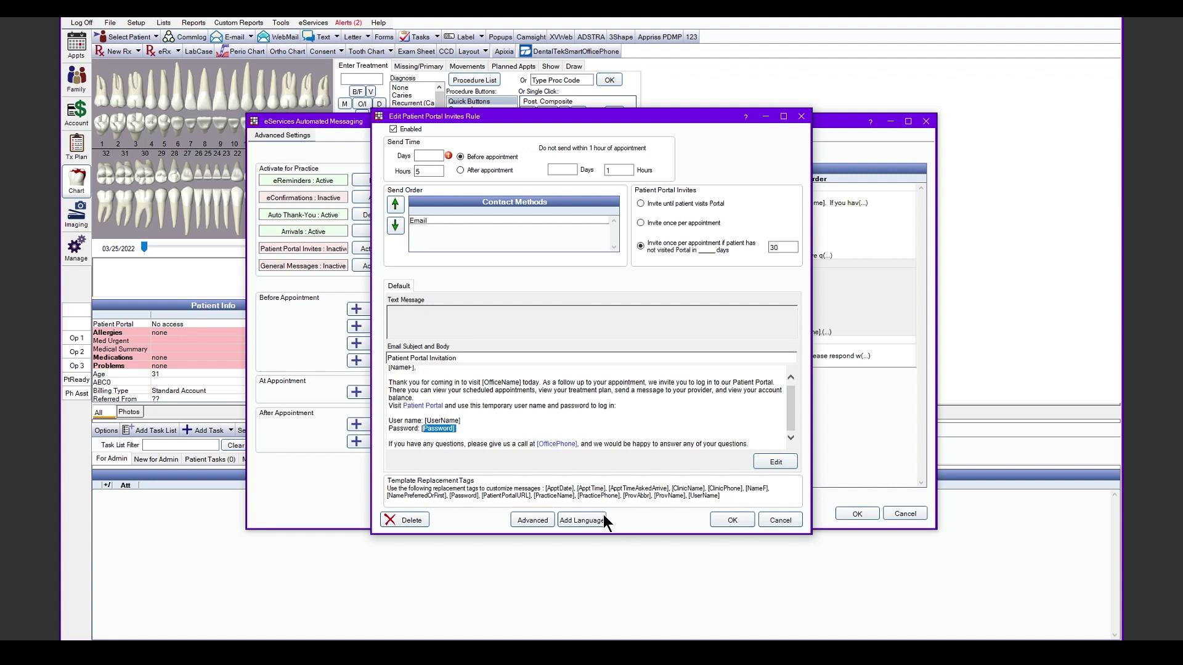
# - Add a Spanish invite email template and compare its body with the Default template
pyautogui.click(582, 521)
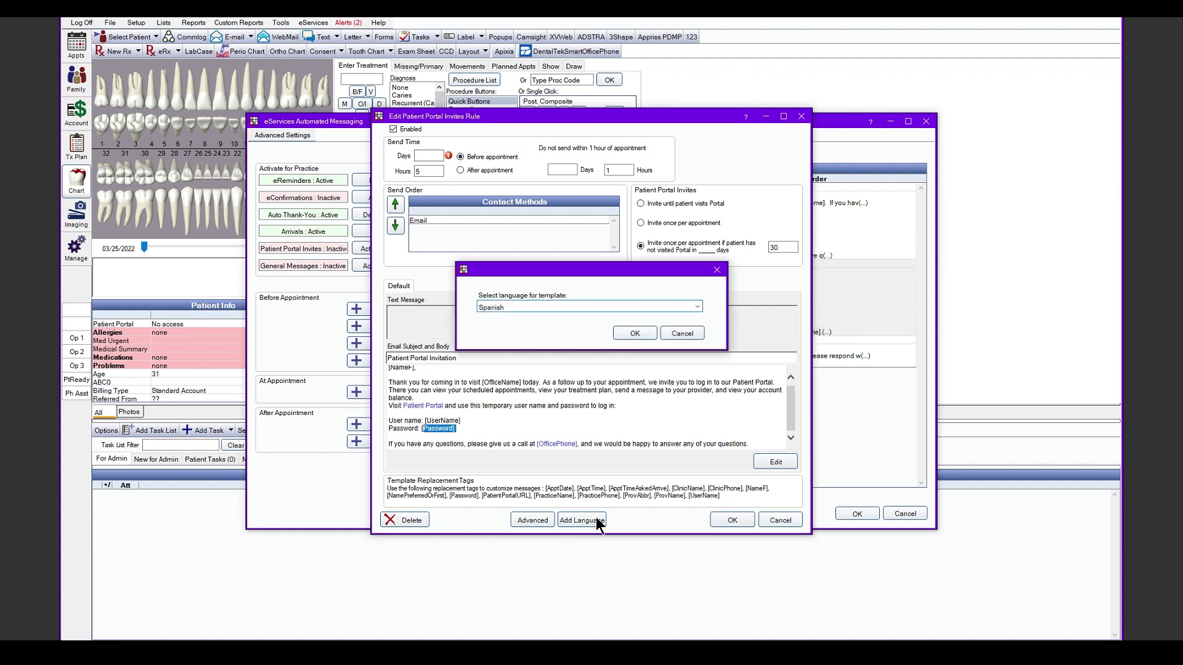
pyautogui.click(635, 306)
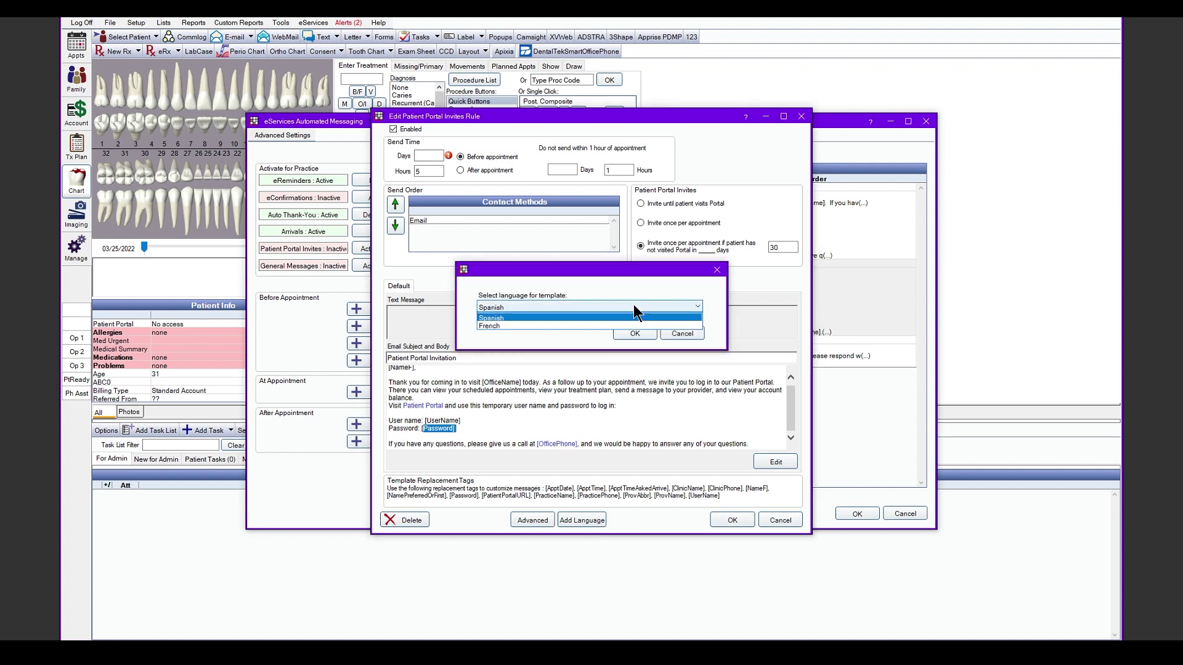
pyautogui.click(564, 316)
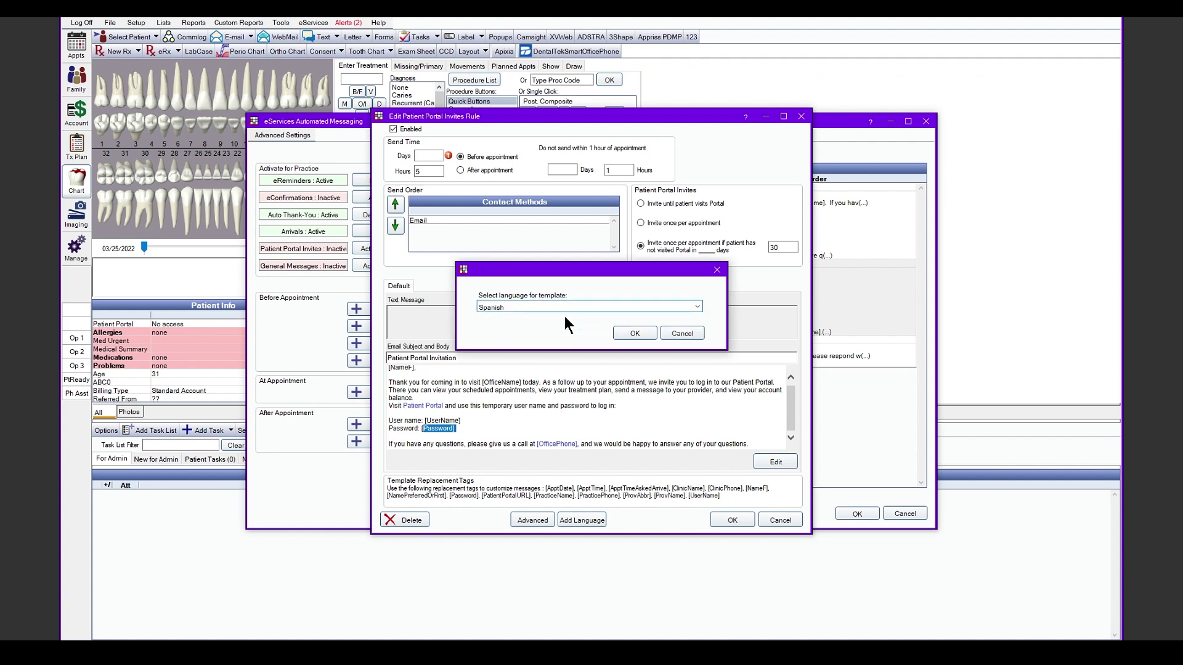
pyautogui.click(635, 332)
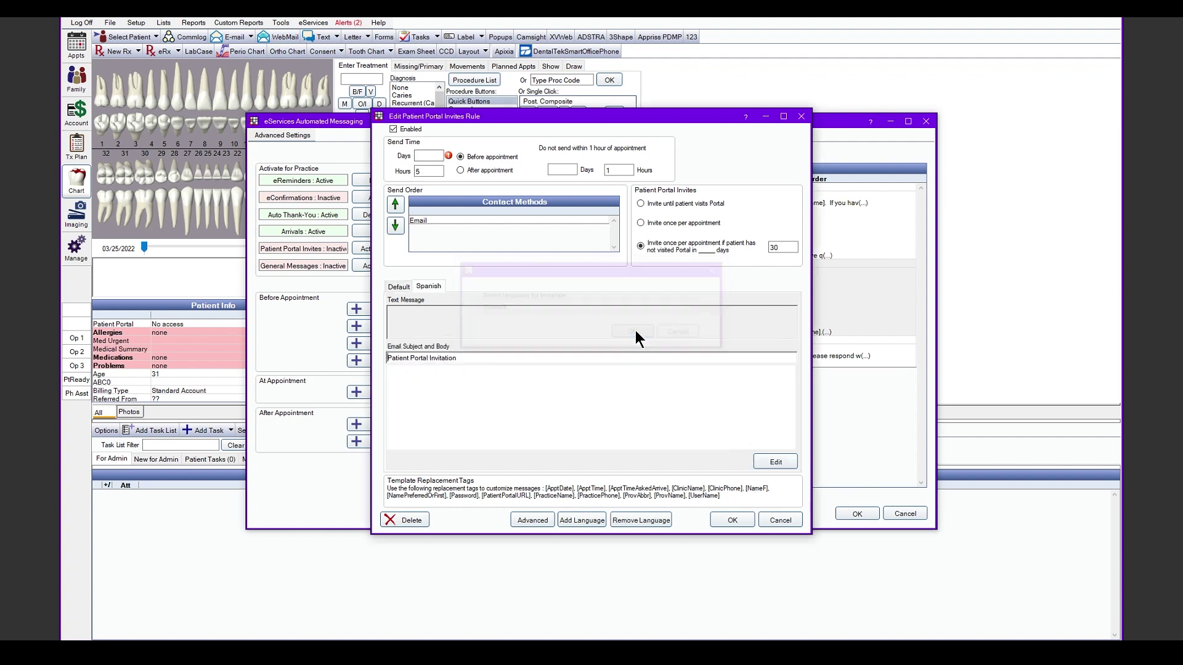
pyautogui.click(396, 287)
pyautogui.click(429, 287)
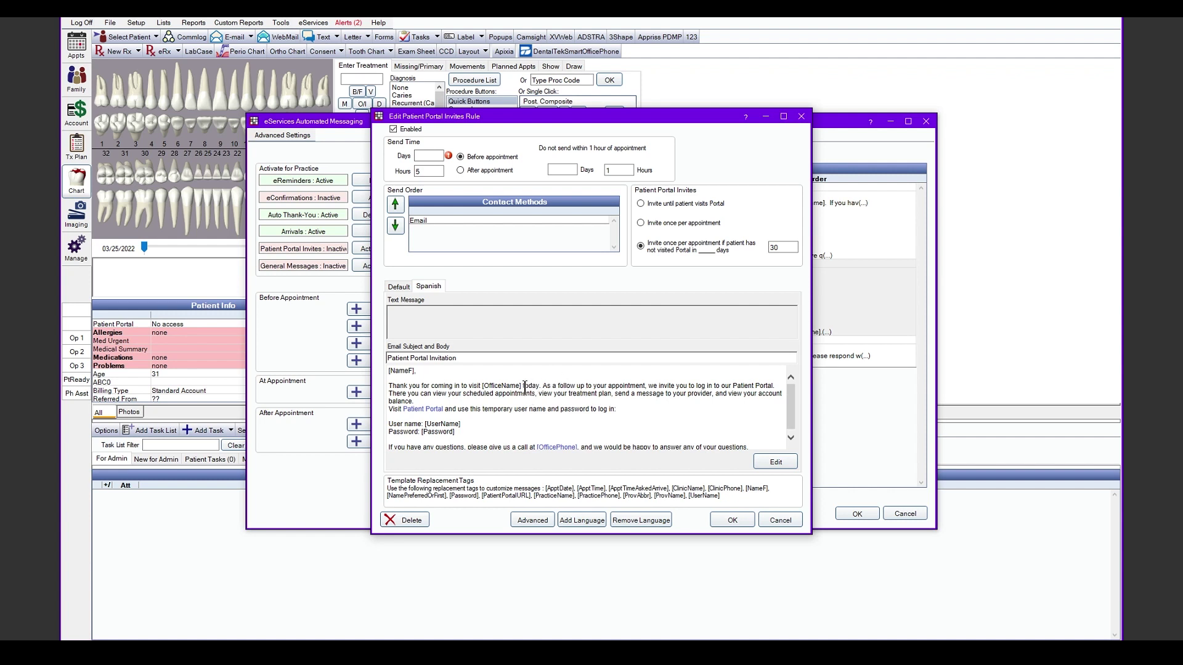
pyautogui.moveTo(390, 386); pyautogui.dragTo(678, 435)
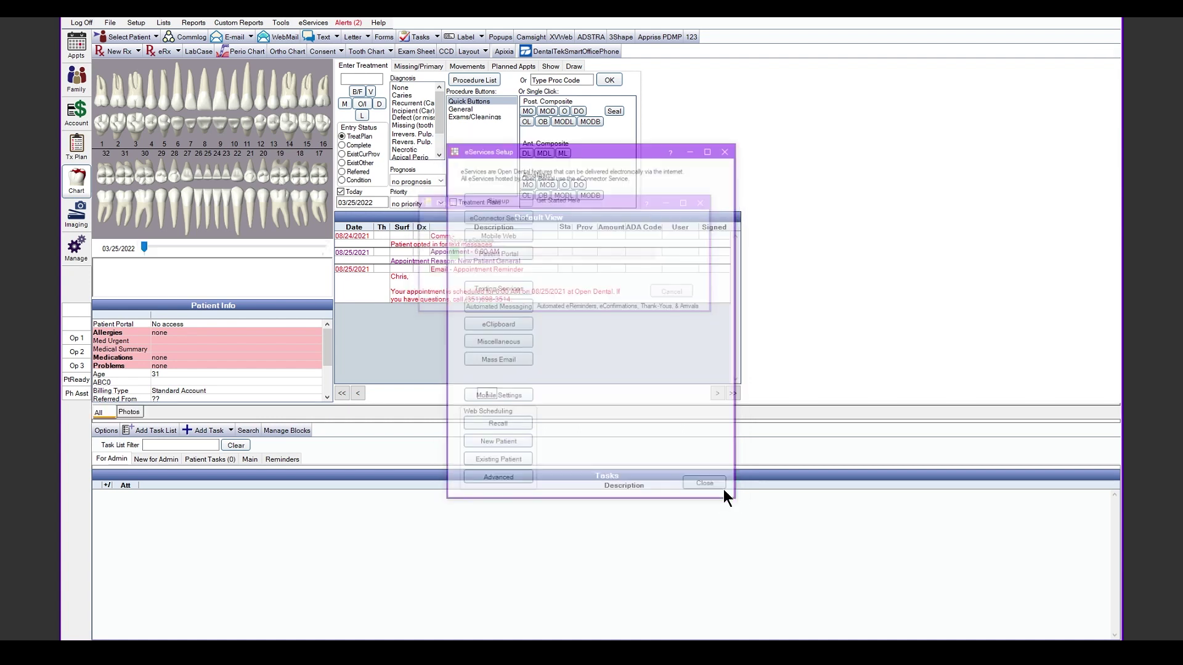
# - Try granting the patient online portal access, then dismiss the resulting error and cancel the Patient Portal window
pyautogui.doubleClick(145, 321)
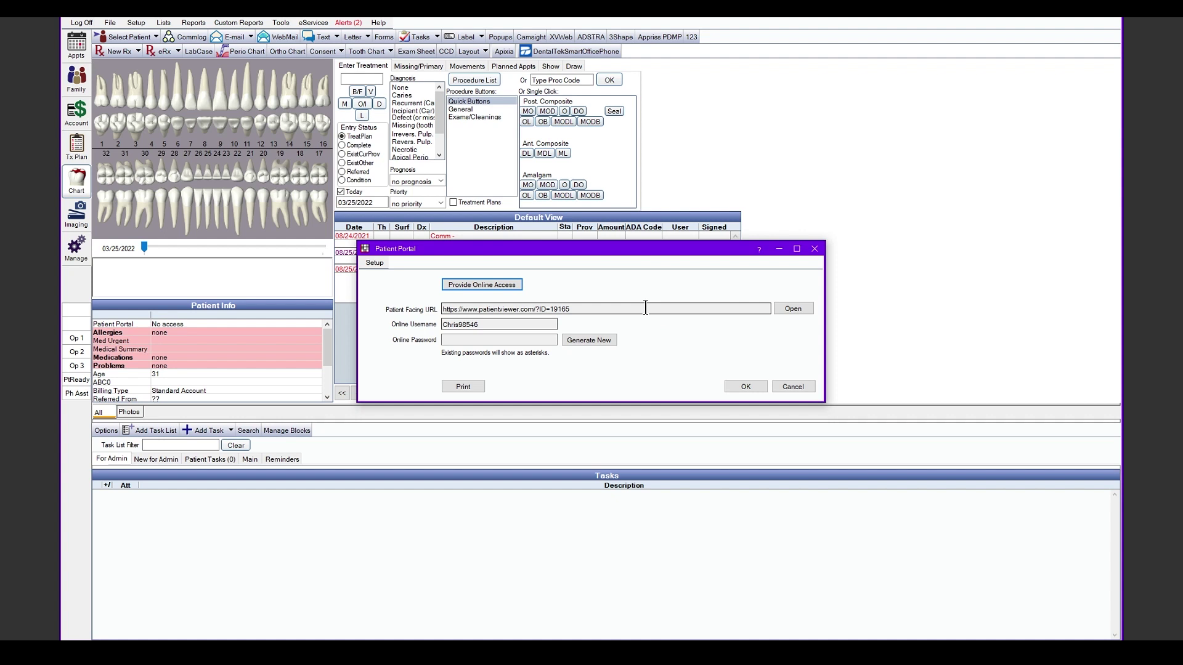
pyautogui.moveTo(571, 308); pyautogui.dragTo(384, 307)
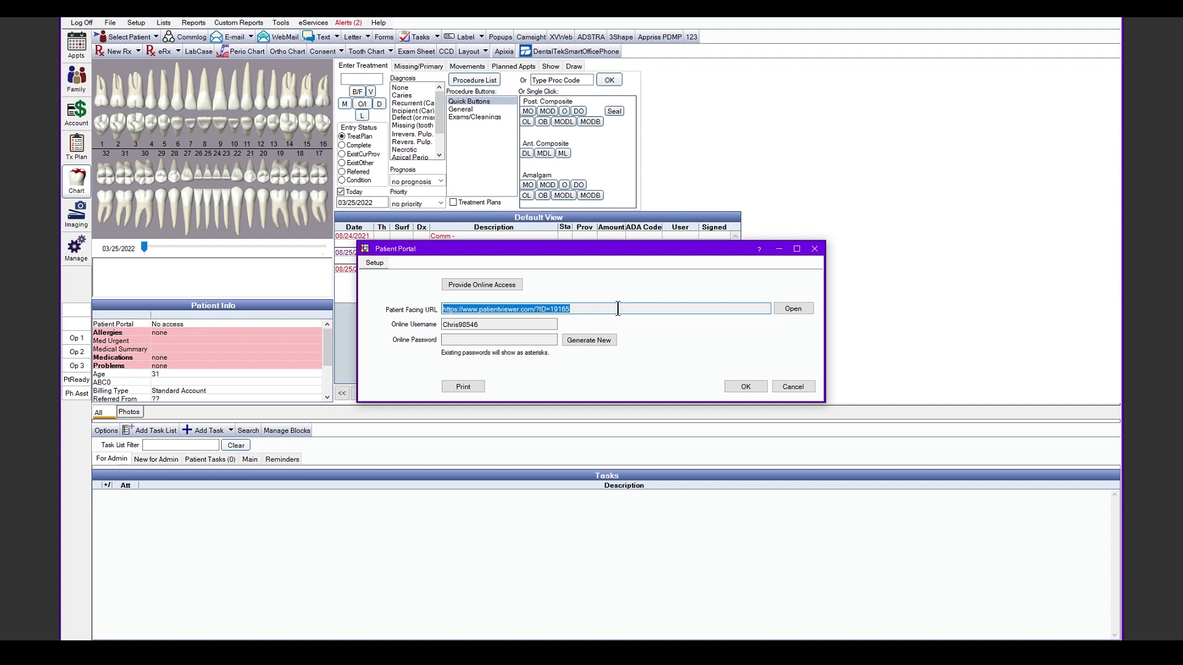
pyautogui.click(517, 326)
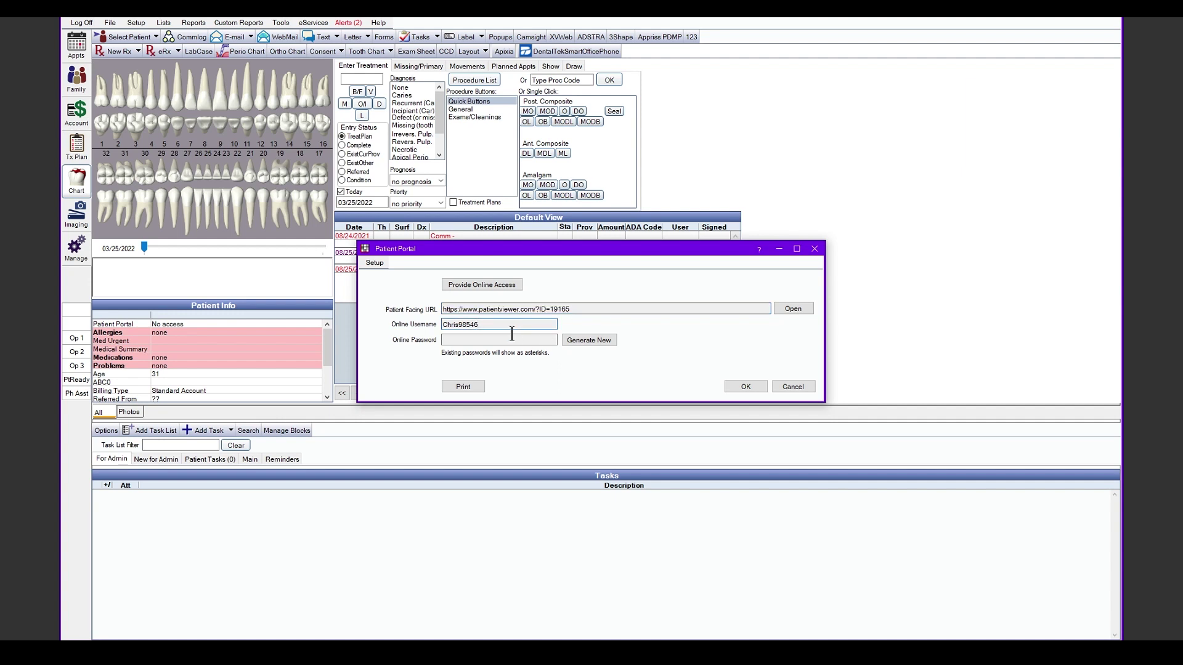
pyautogui.click(514, 336)
pyautogui.click(496, 286)
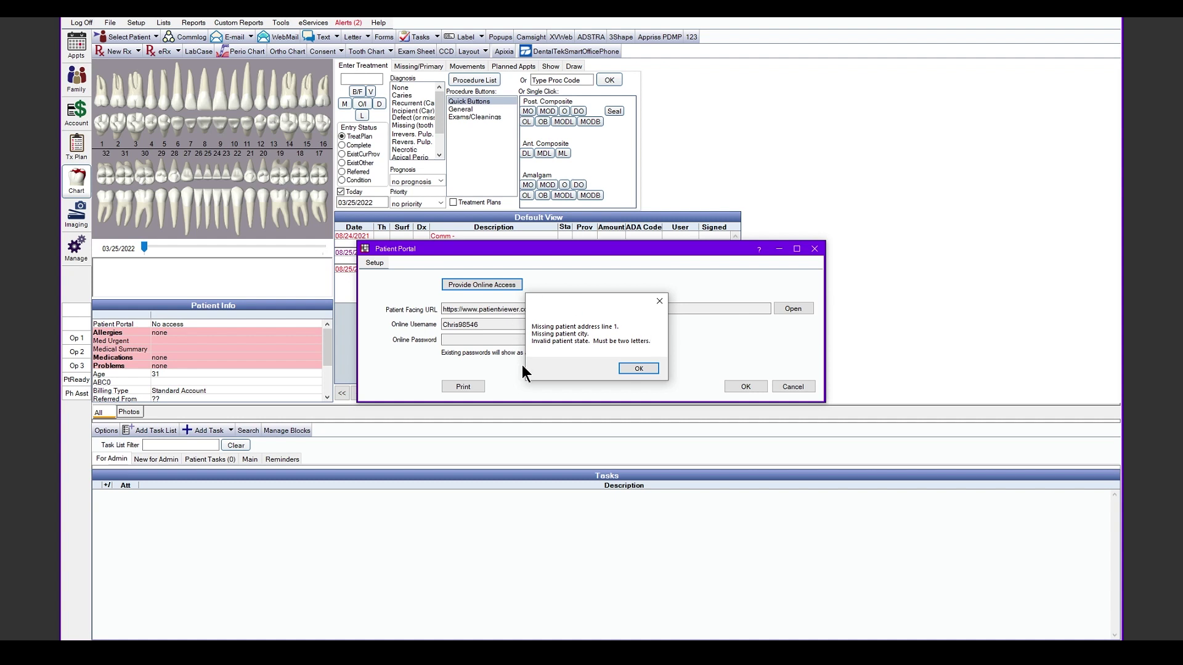
pyautogui.click(638, 369)
pyautogui.click(793, 388)
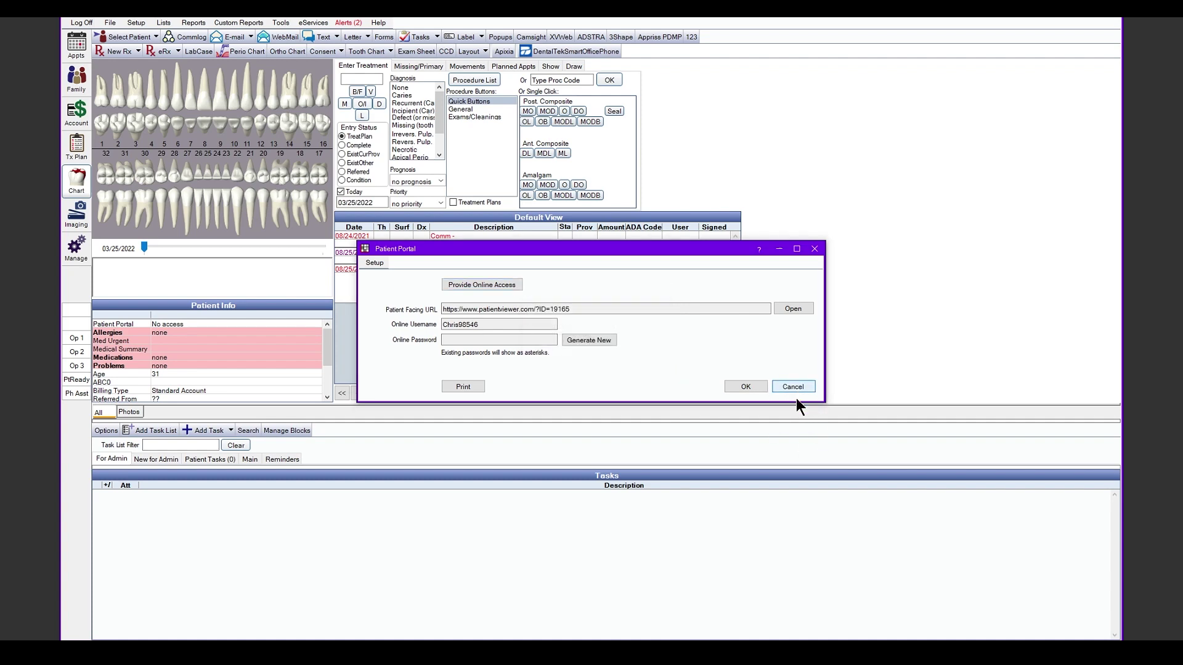
# - Fill in the patient's address, city and state (OR), save, and reopen their Patient Portal setup
pyautogui.doubleClick(212, 376)
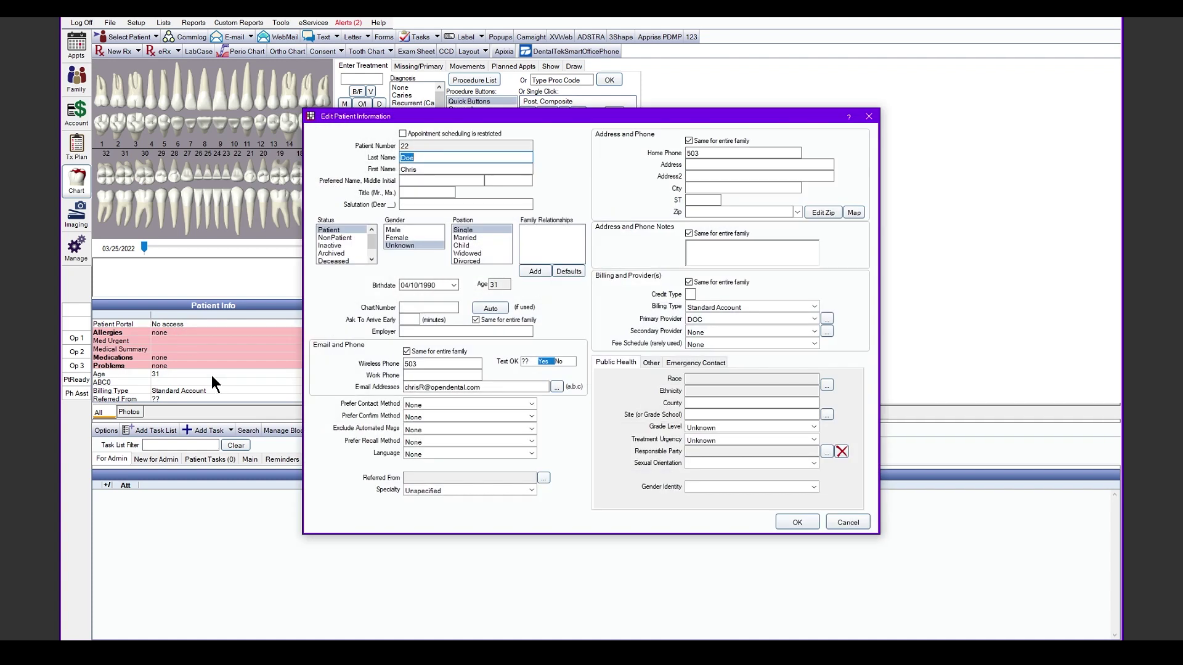
pyautogui.write('Fake')
pyautogui.write('Salem')
pyautogui.press('Tab')
pyautogui.write('OR')
pyautogui.click(796, 523)
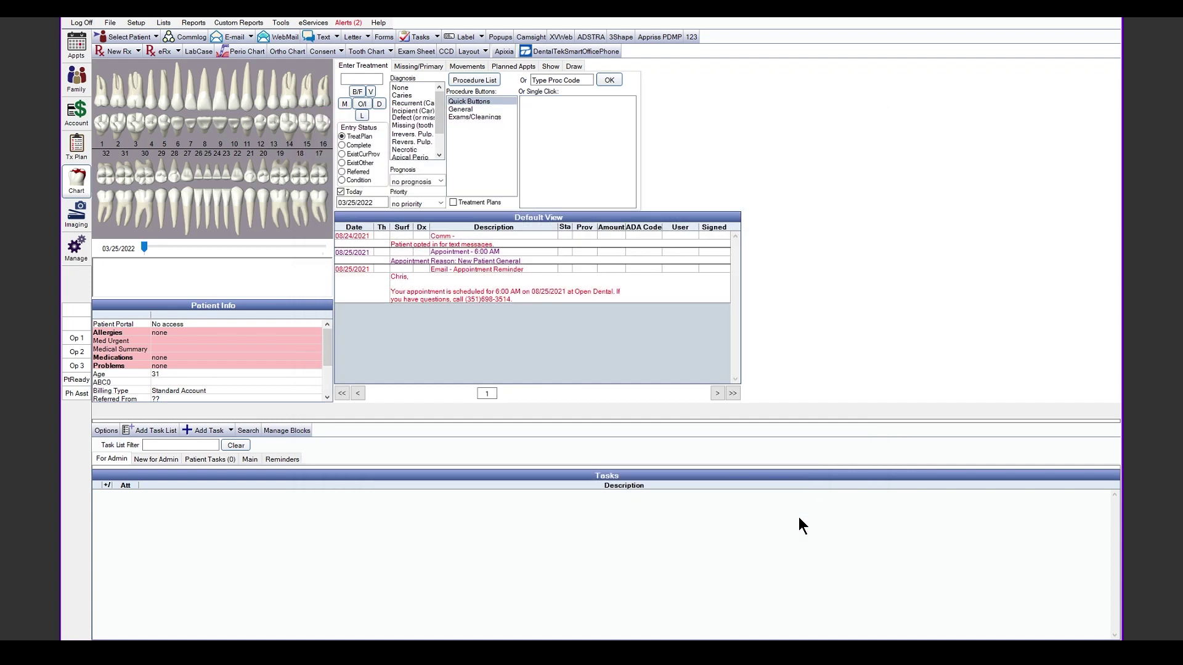
pyautogui.doubleClick(261, 322)
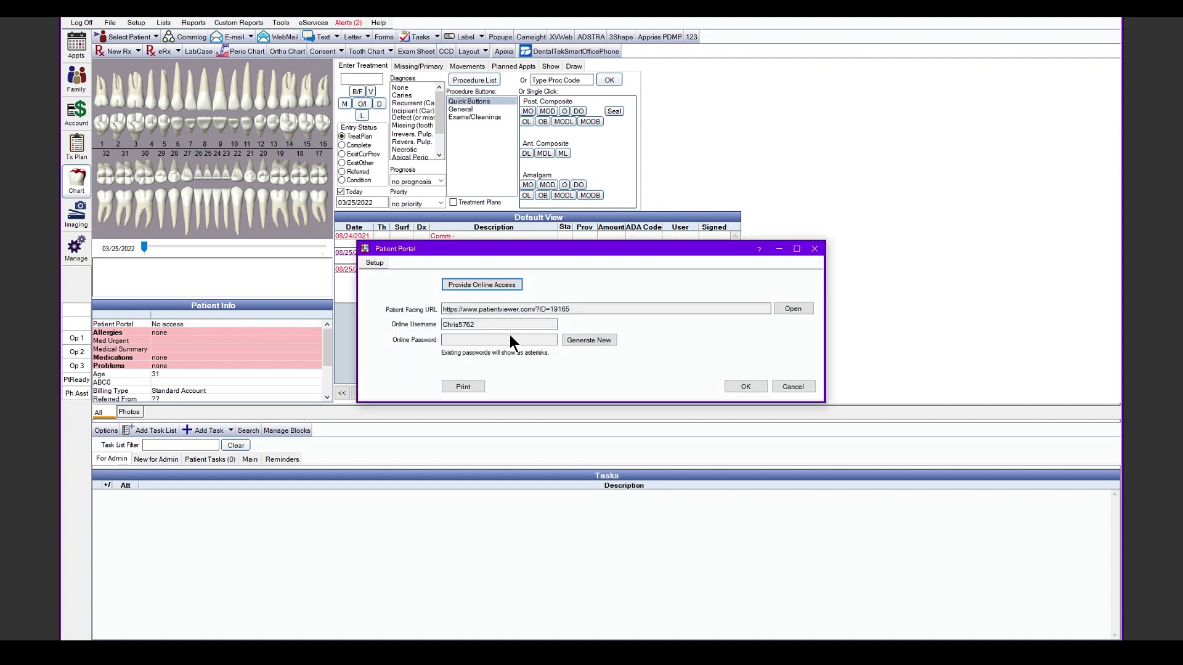
# - Grant online access with a generated username and password, skip printing, and confirm access persists on reopening
pyautogui.click(489, 284)
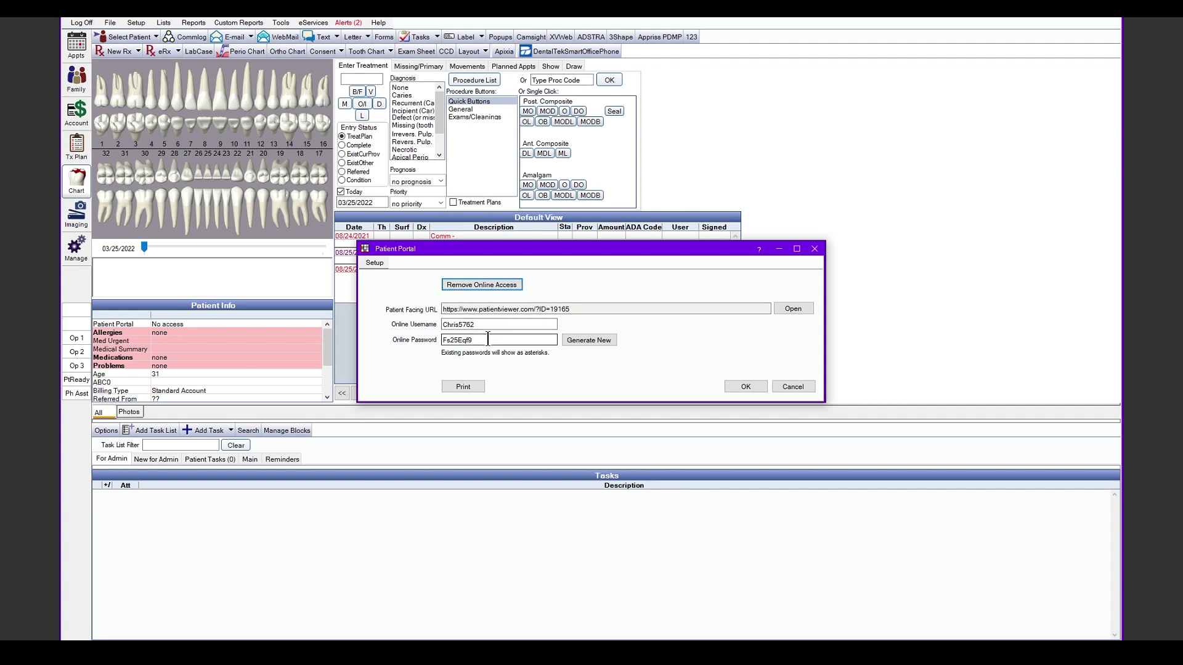
pyautogui.moveTo(488, 340); pyautogui.dragTo(393, 358)
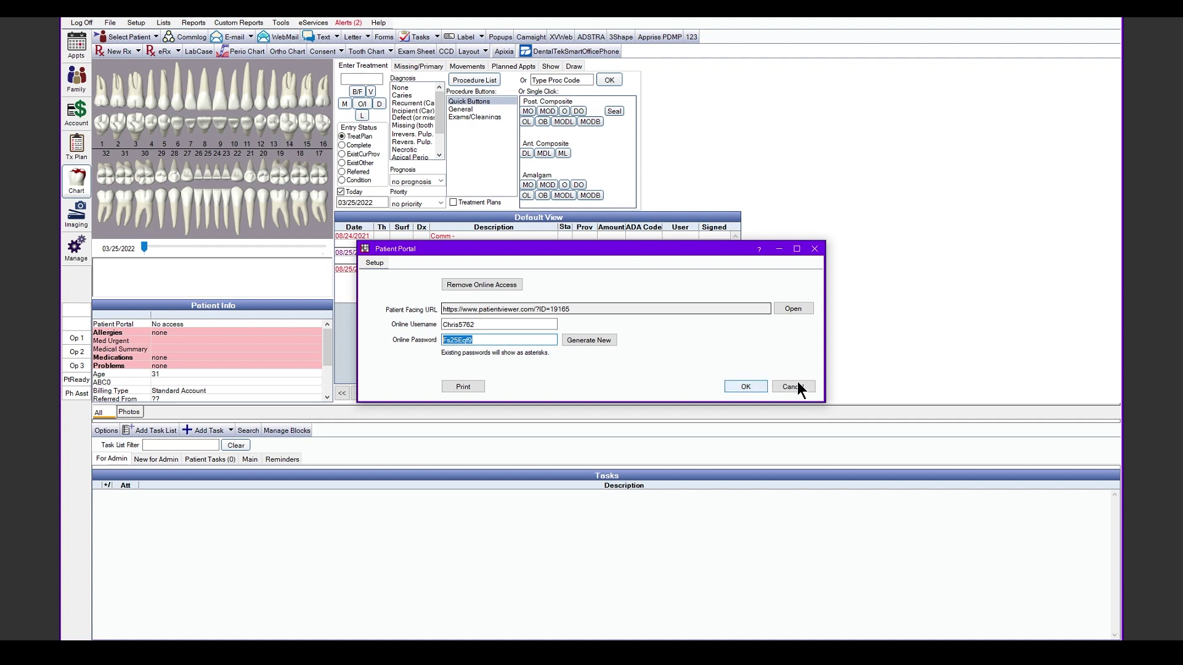
pyautogui.click(738, 389)
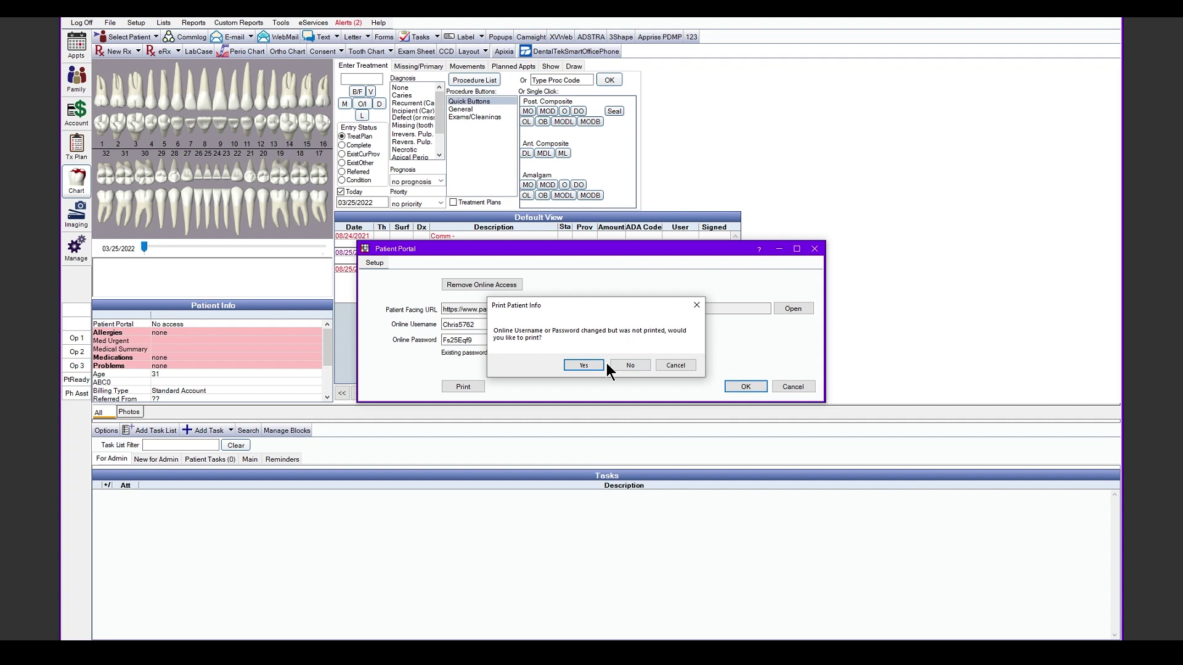
pyautogui.click(623, 365)
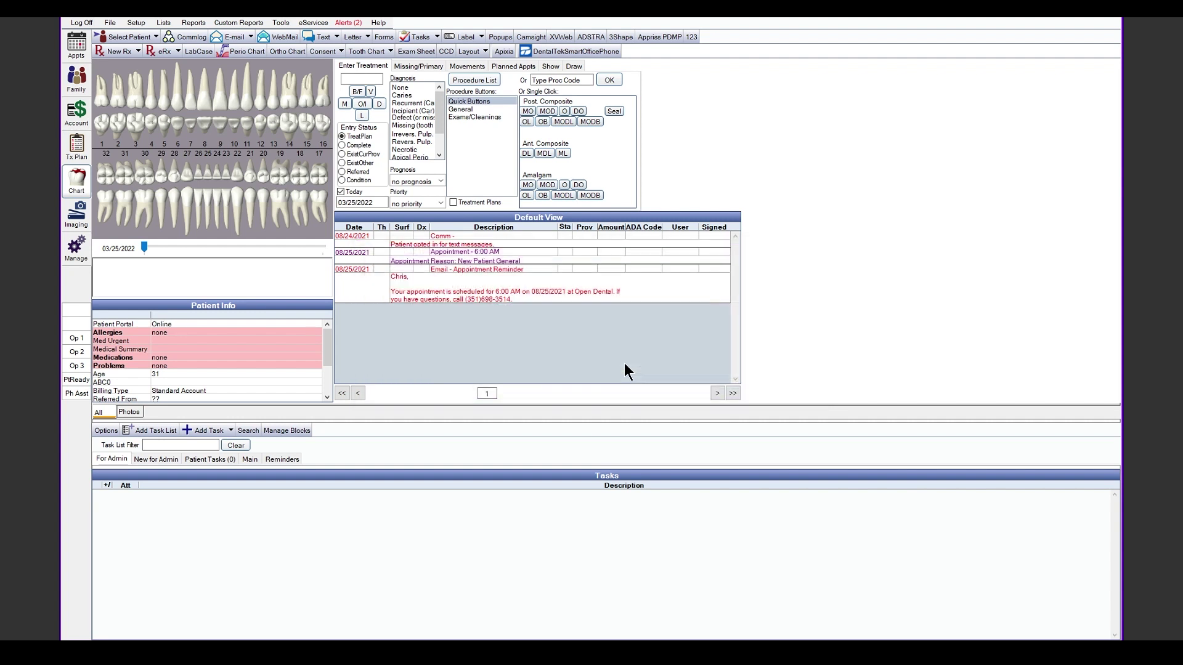
pyautogui.doubleClick(209, 324)
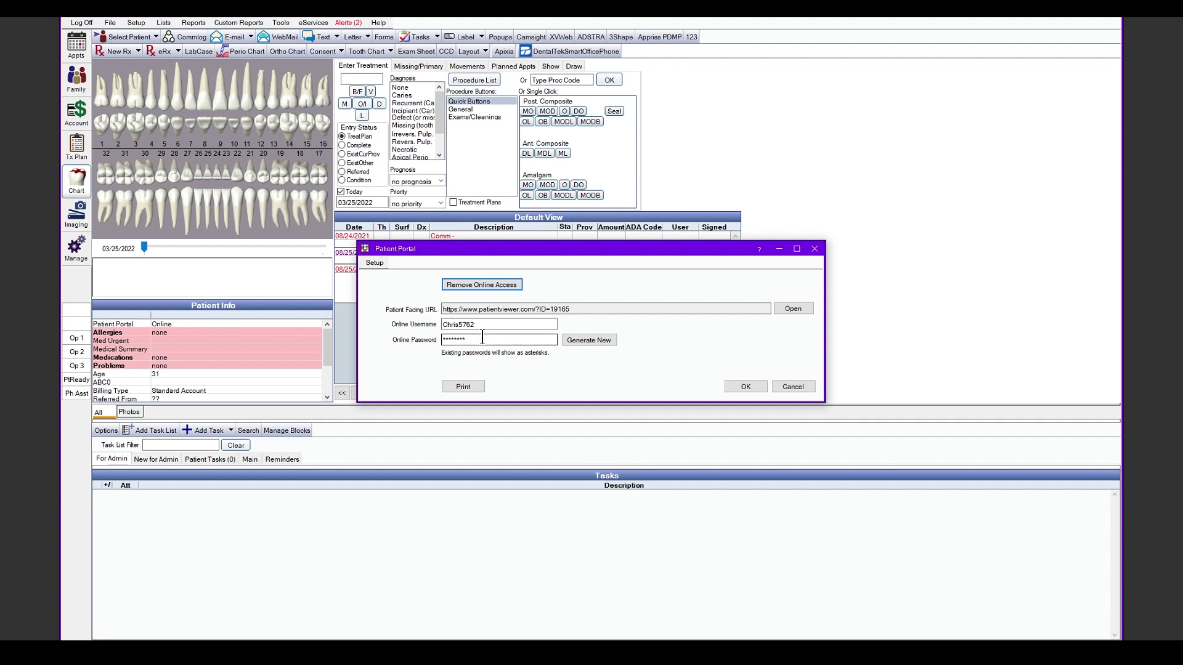
pyautogui.moveTo(471, 340); pyautogui.dragTo(392, 345)
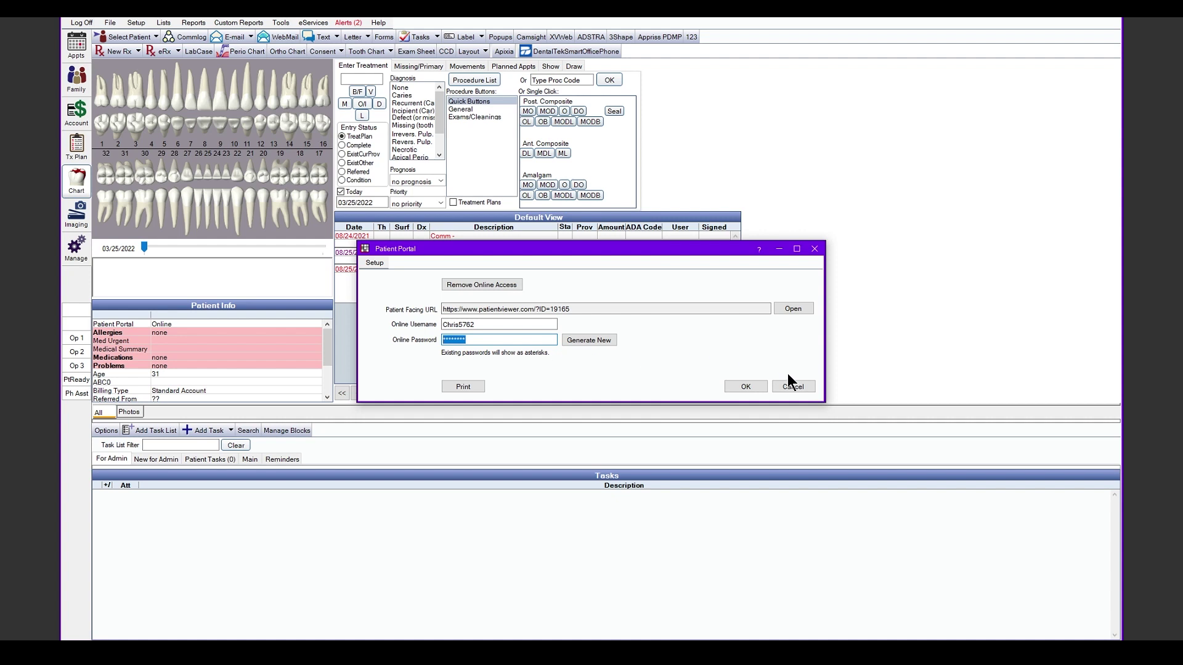
pyautogui.click(743, 388)
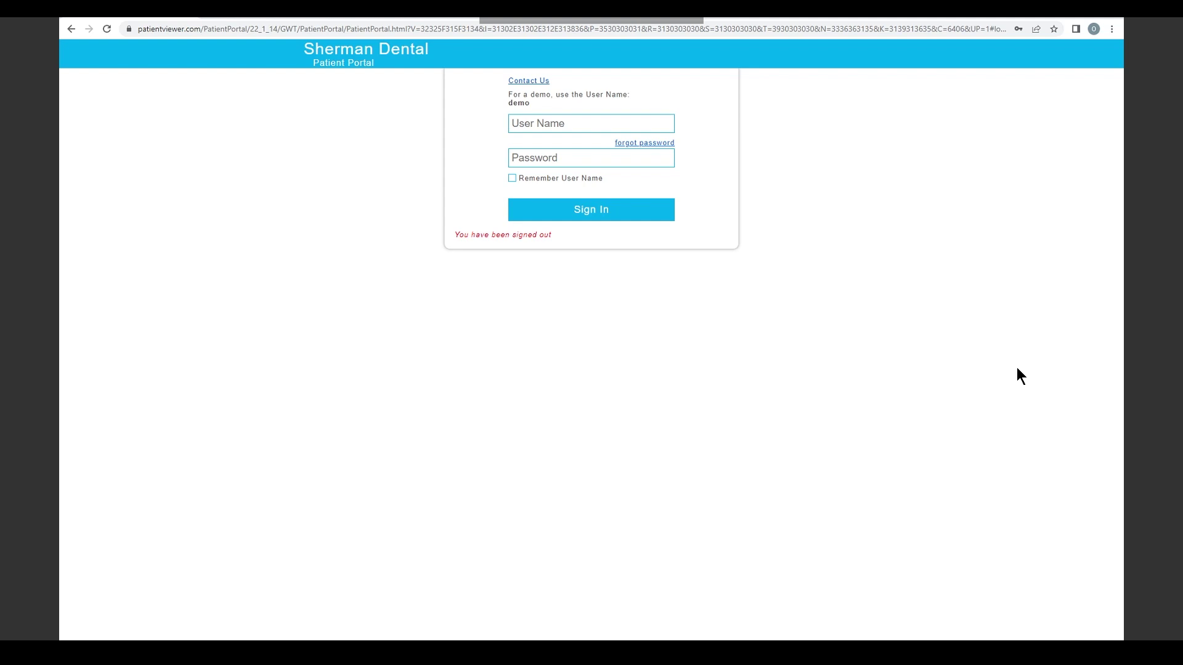
# - Log in to the patient portal with the patient's new username and password
pyautogui.click(597, 120)
pyautogui.write('ch')
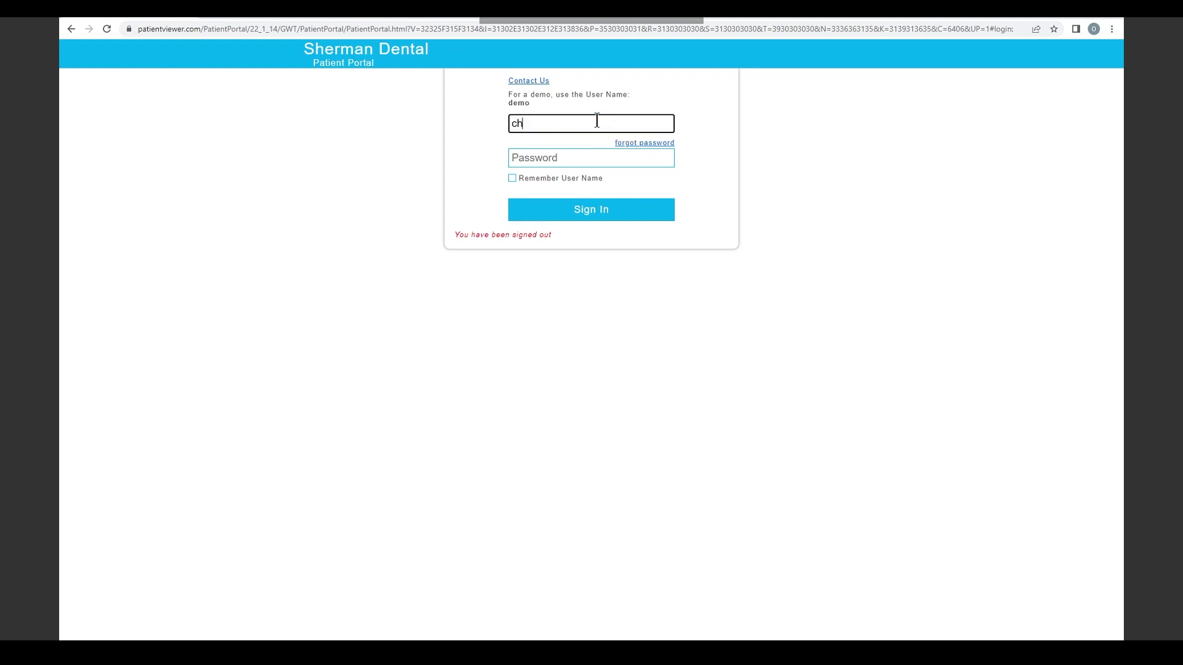
pyautogui.write('rispat')
pyautogui.press('Tab')
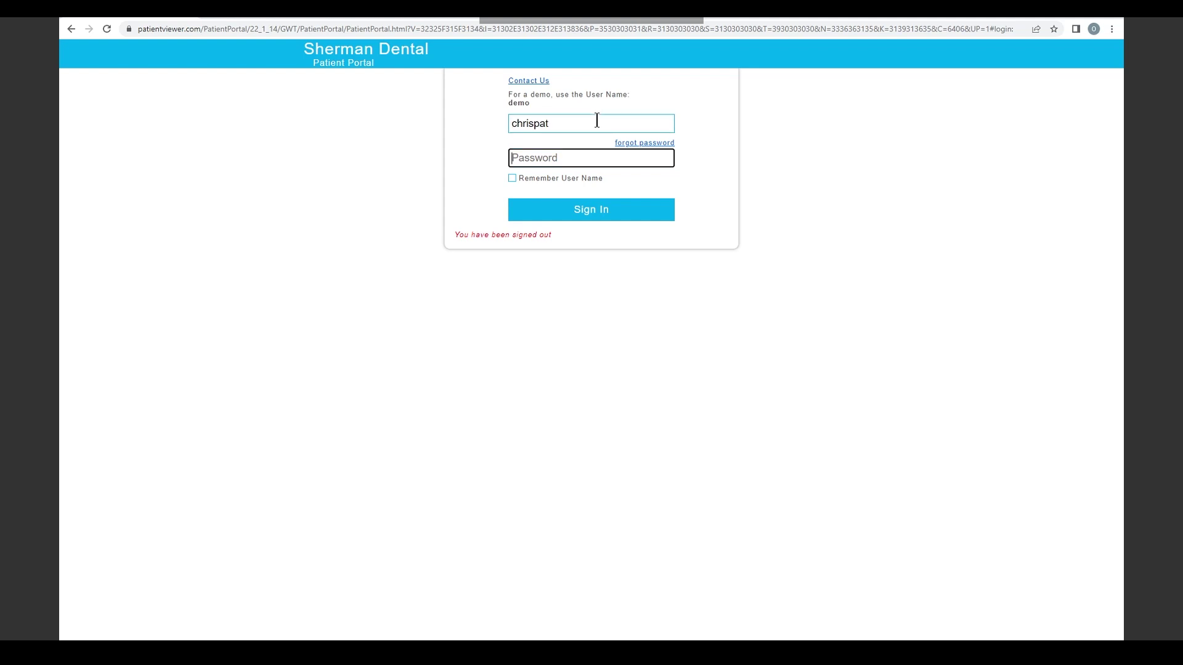
pyautogui.write('********')
pyautogui.press('Return')
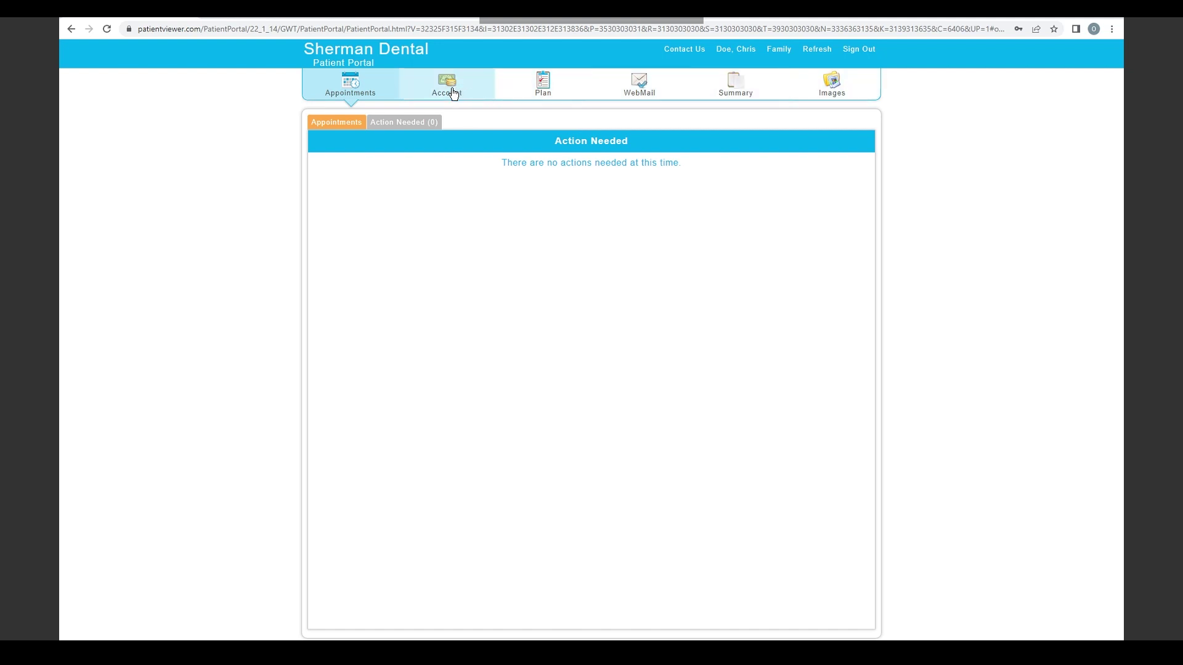
# - Browse the Appointments and Action Needed lists, then expand and collapse the 3/25/2022 statement's $0.00 balances
pyautogui.click(344, 125)
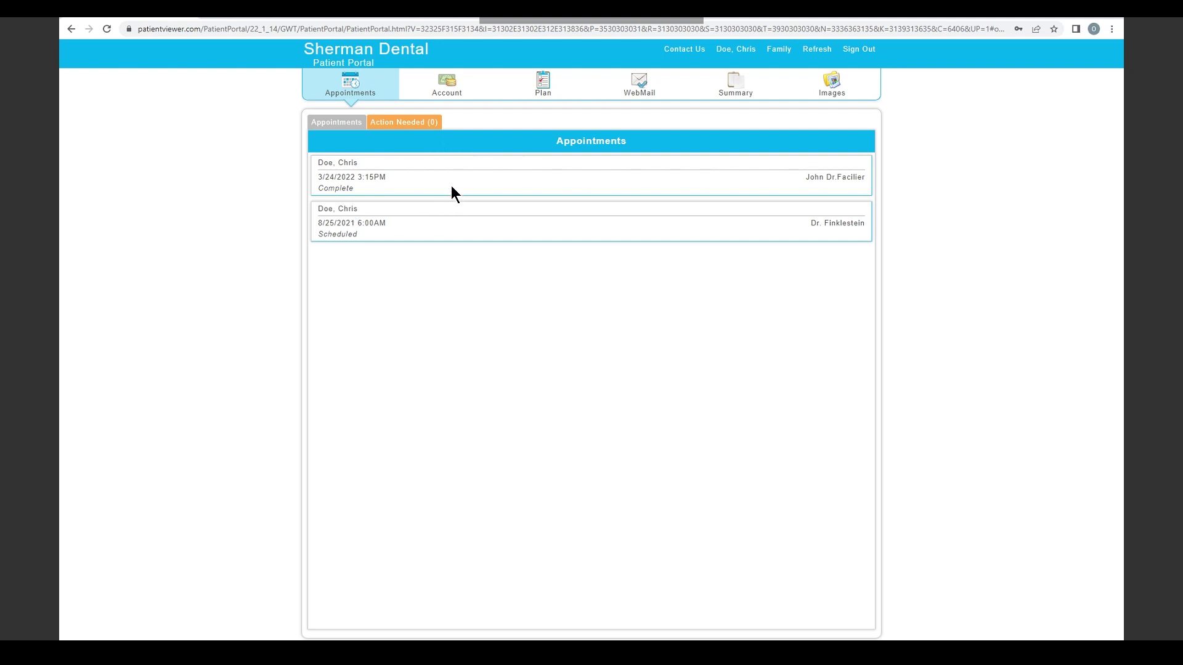
pyautogui.click(408, 123)
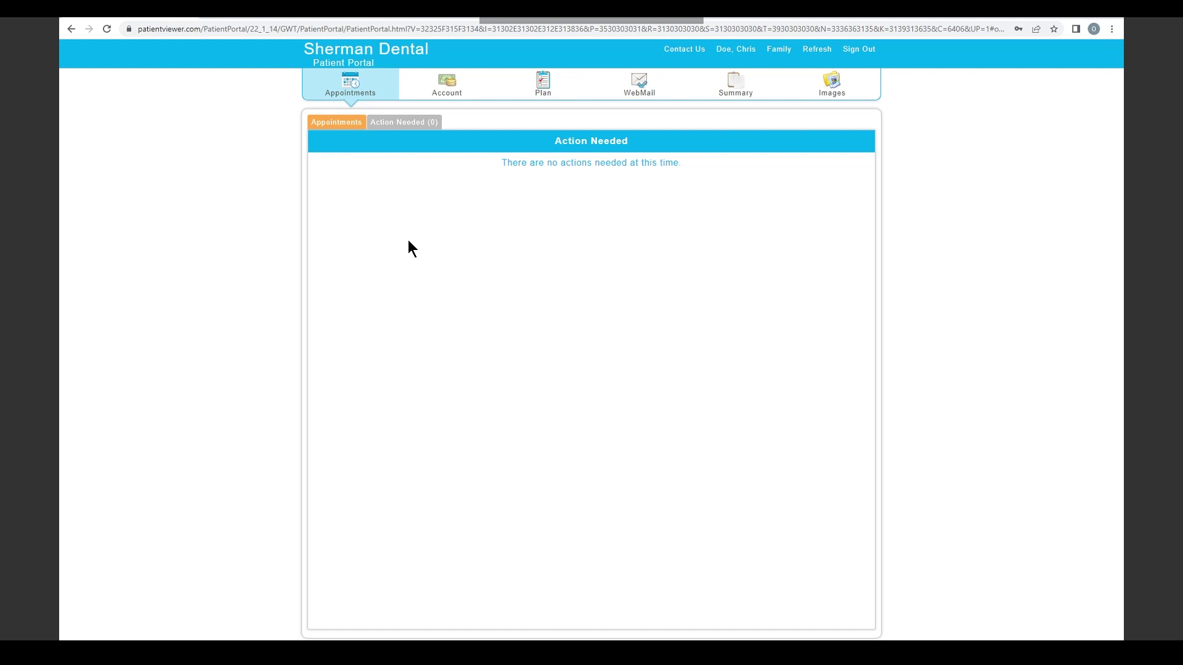
pyautogui.click(447, 87)
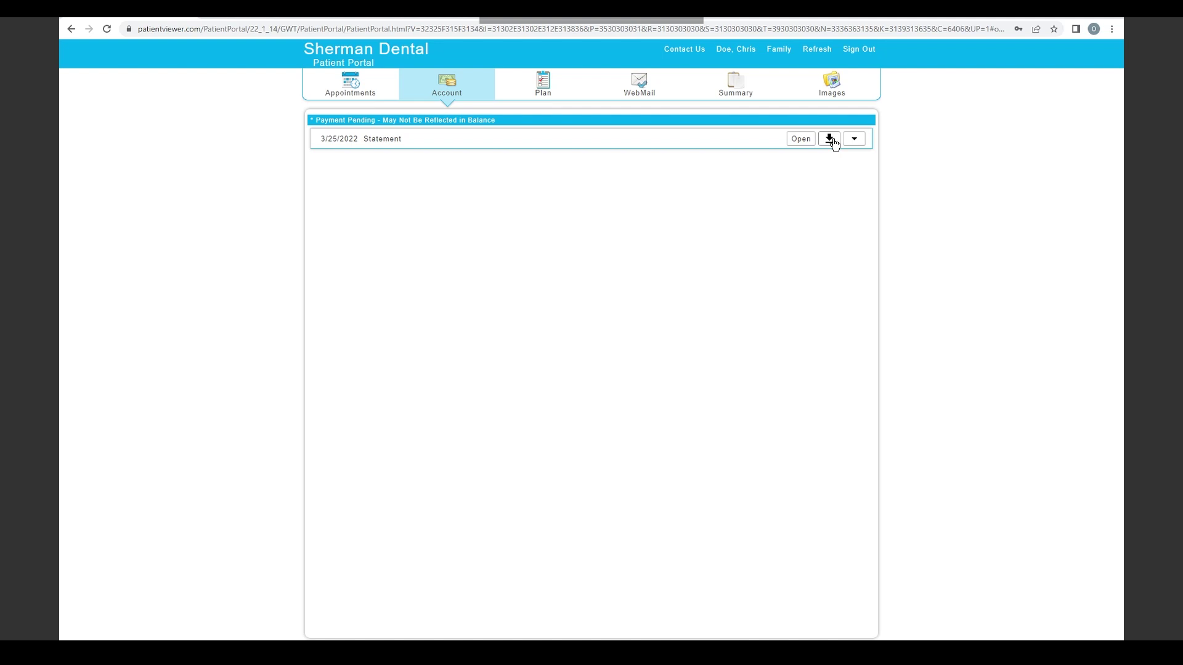
pyautogui.click(853, 138)
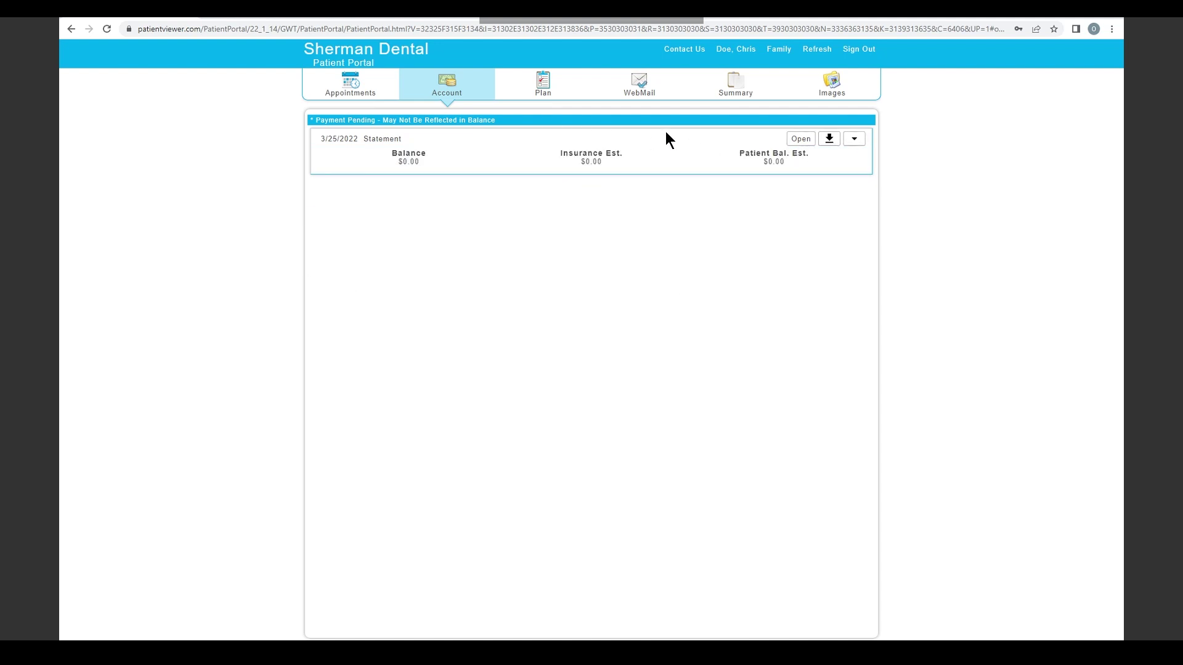
pyautogui.click(856, 141)
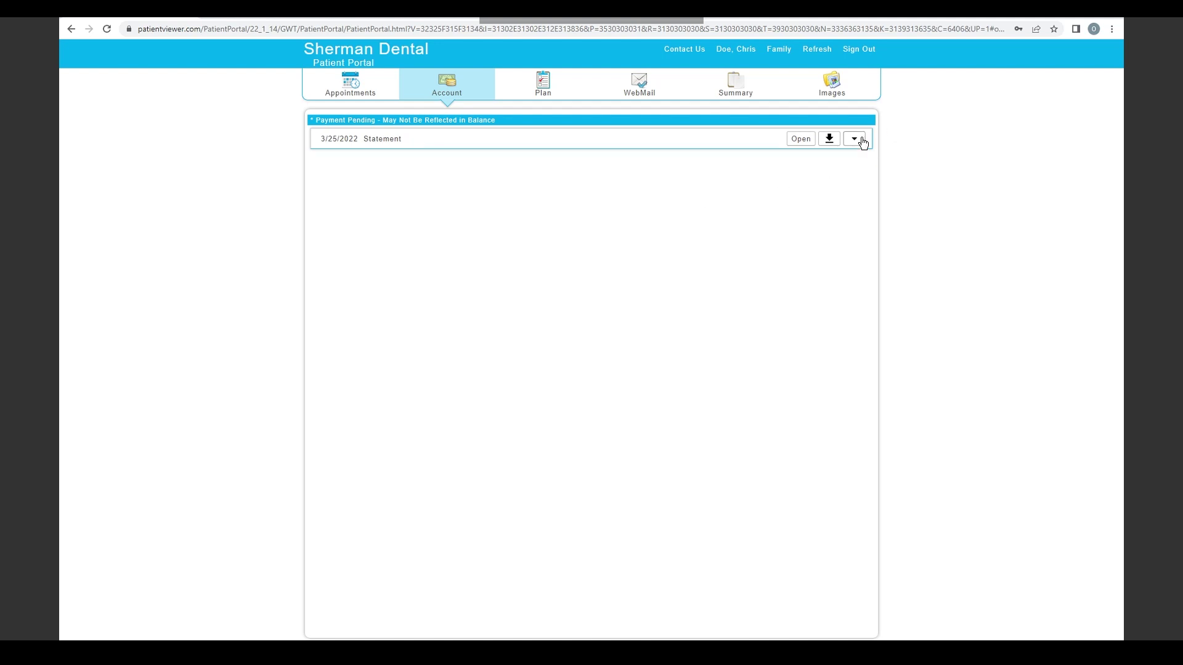
# - View the patient's Fillings treatment plan on the Plan tab, then the empty WebMail inbox
pyautogui.click(549, 82)
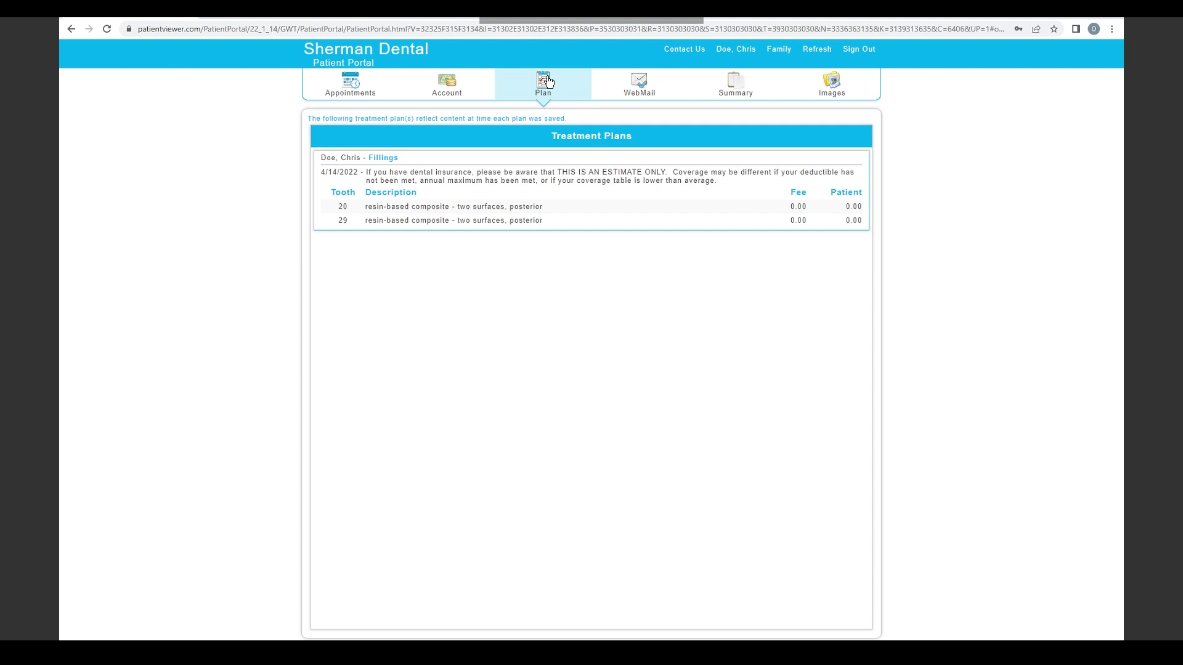
pyautogui.click(650, 94)
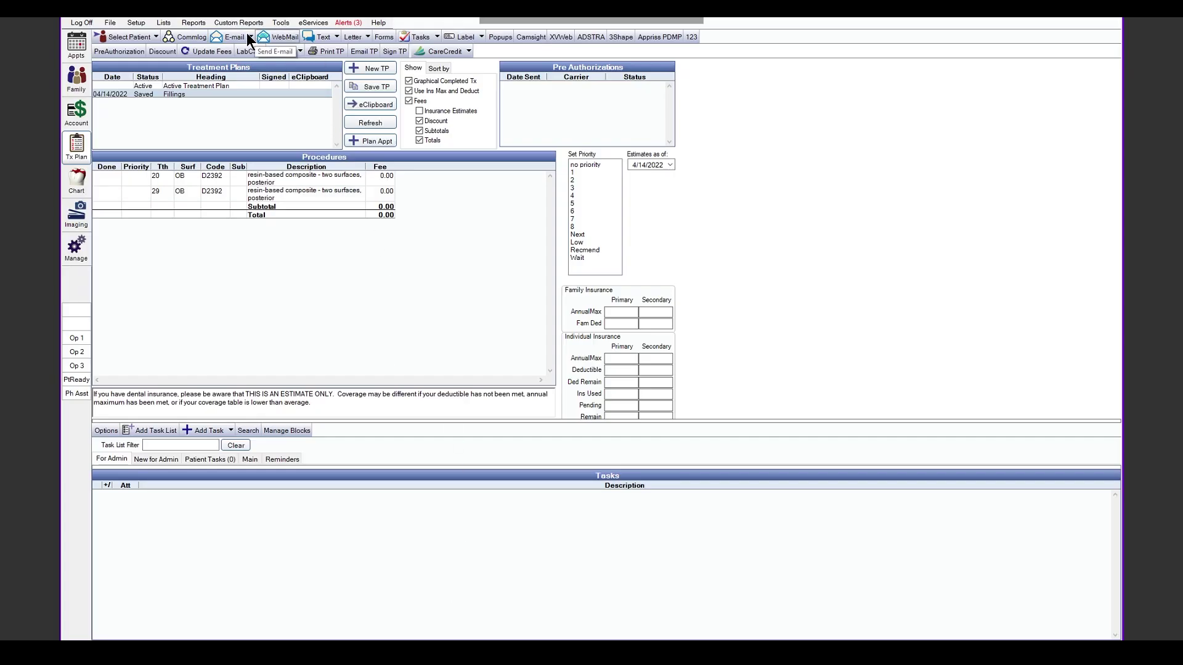
pyautogui.click(284, 41)
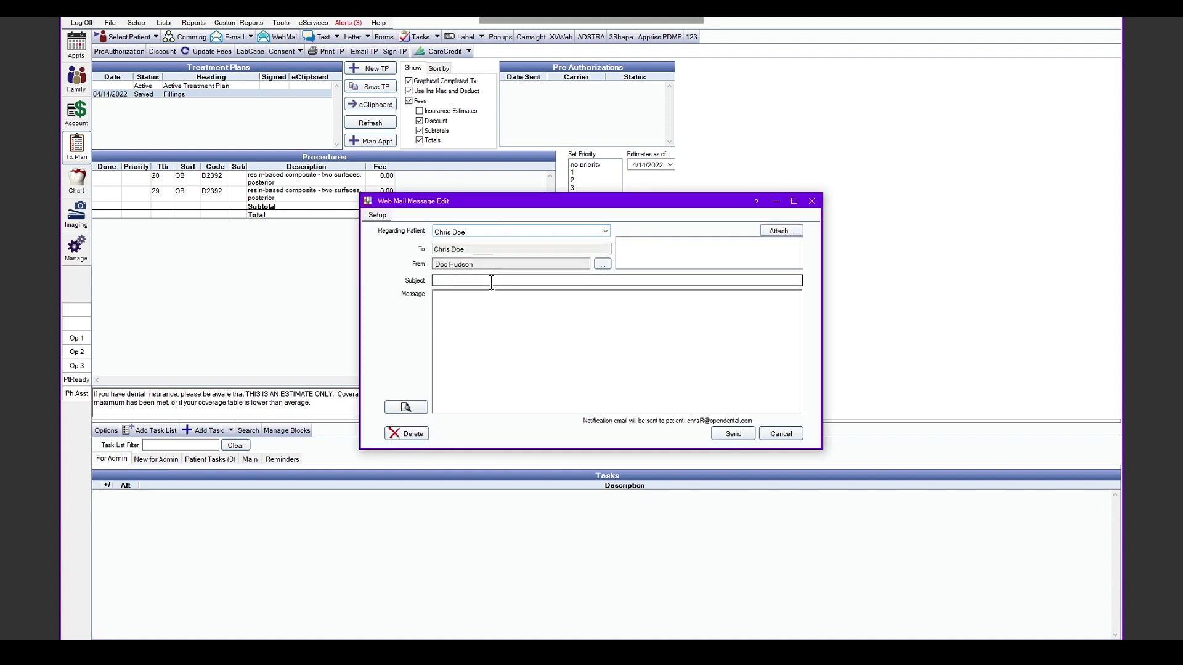
pyautogui.click(502, 313)
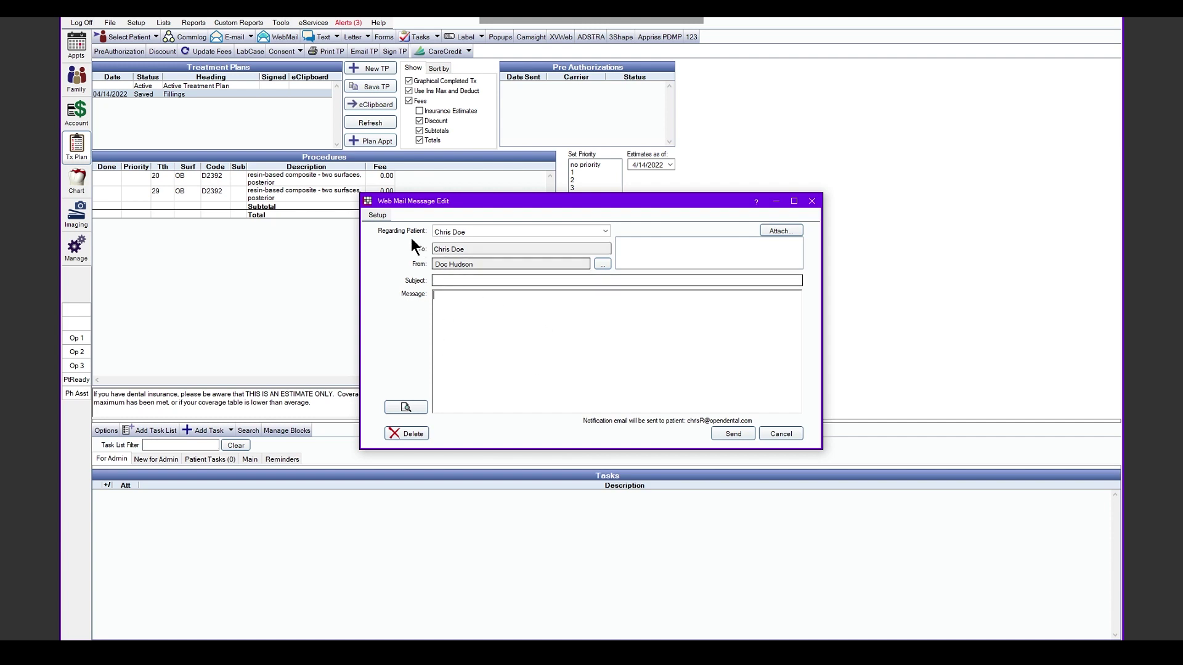
pyautogui.click(374, 215)
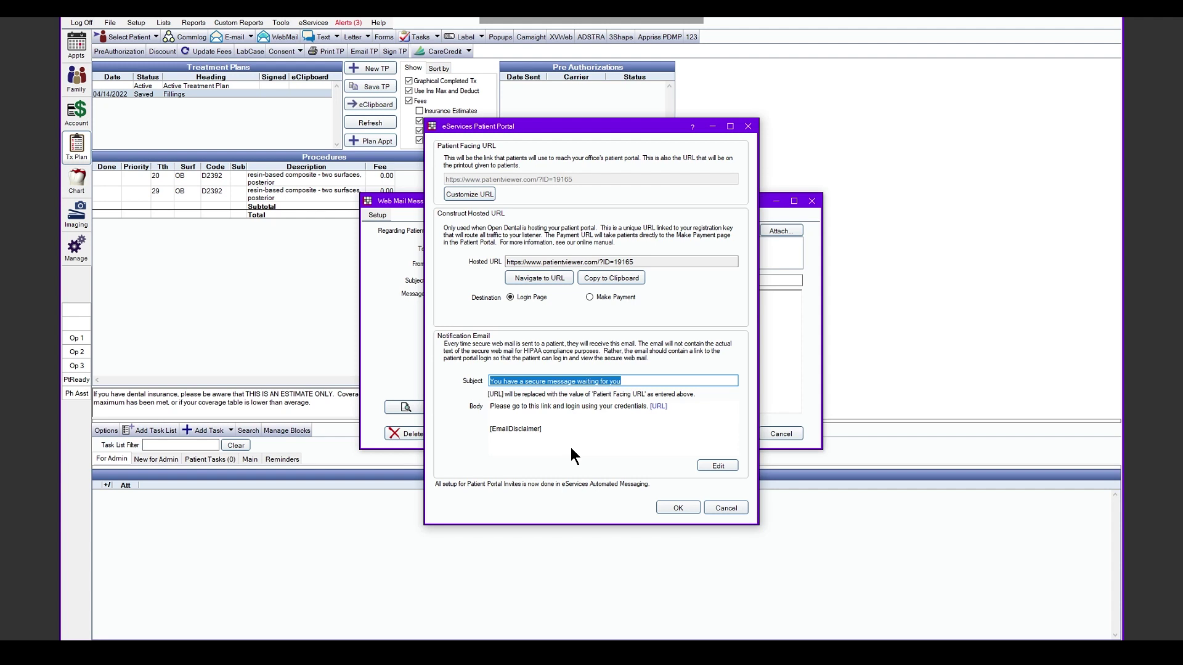
pyautogui.click(727, 508)
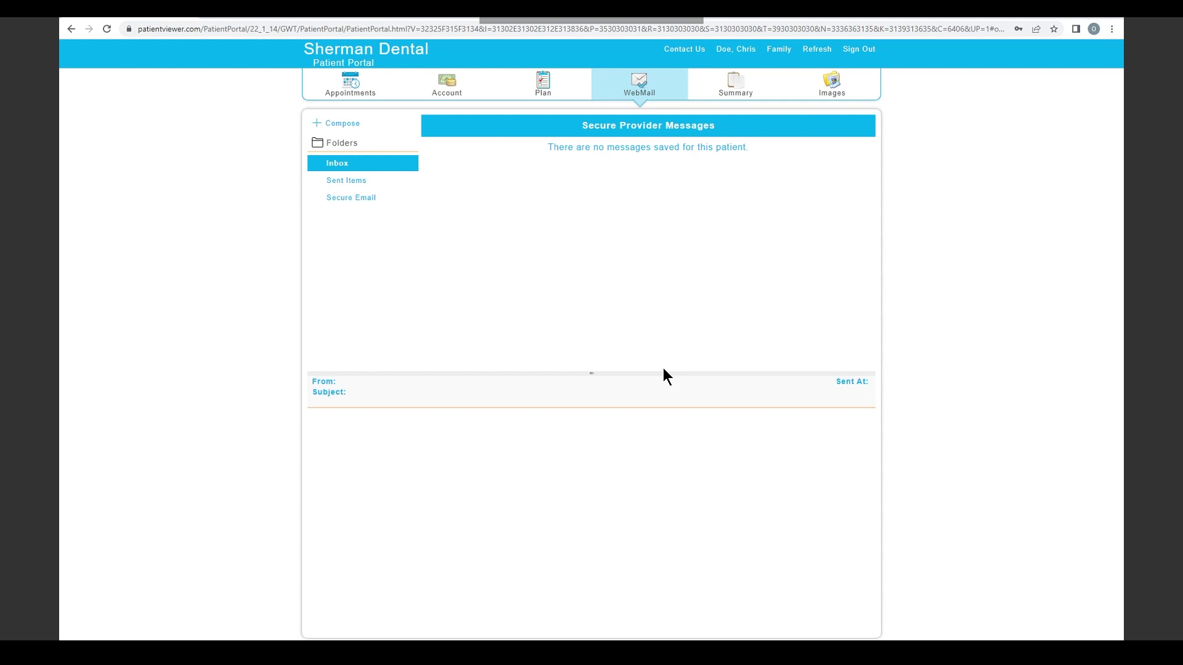
# - Open the Summary tab and scroll through the Continuity of Care Document created April 14, 2022
pyautogui.click(744, 95)
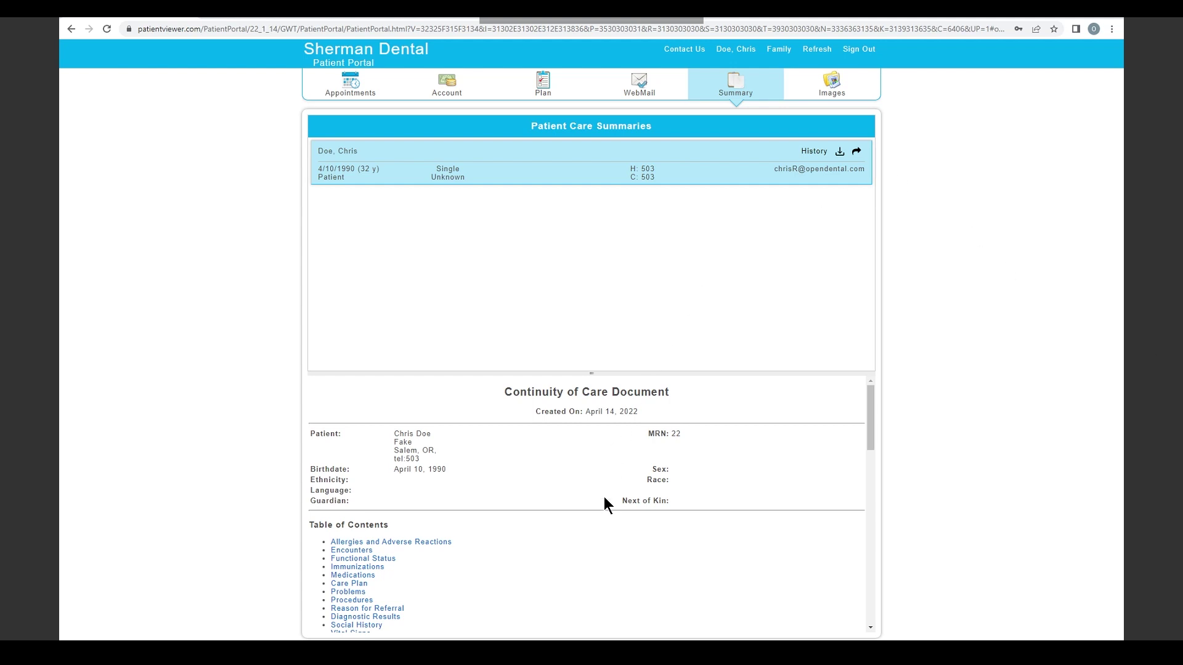
pyautogui.scroll(-1, 634, 473)
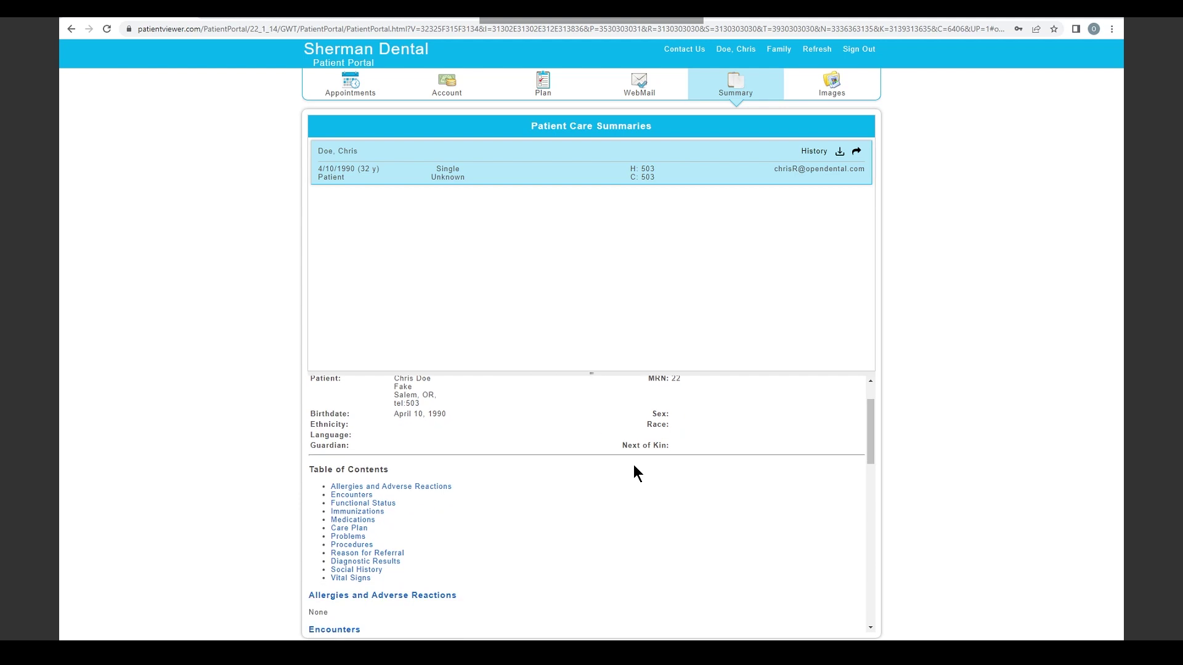
pyautogui.scroll(1, 635, 466)
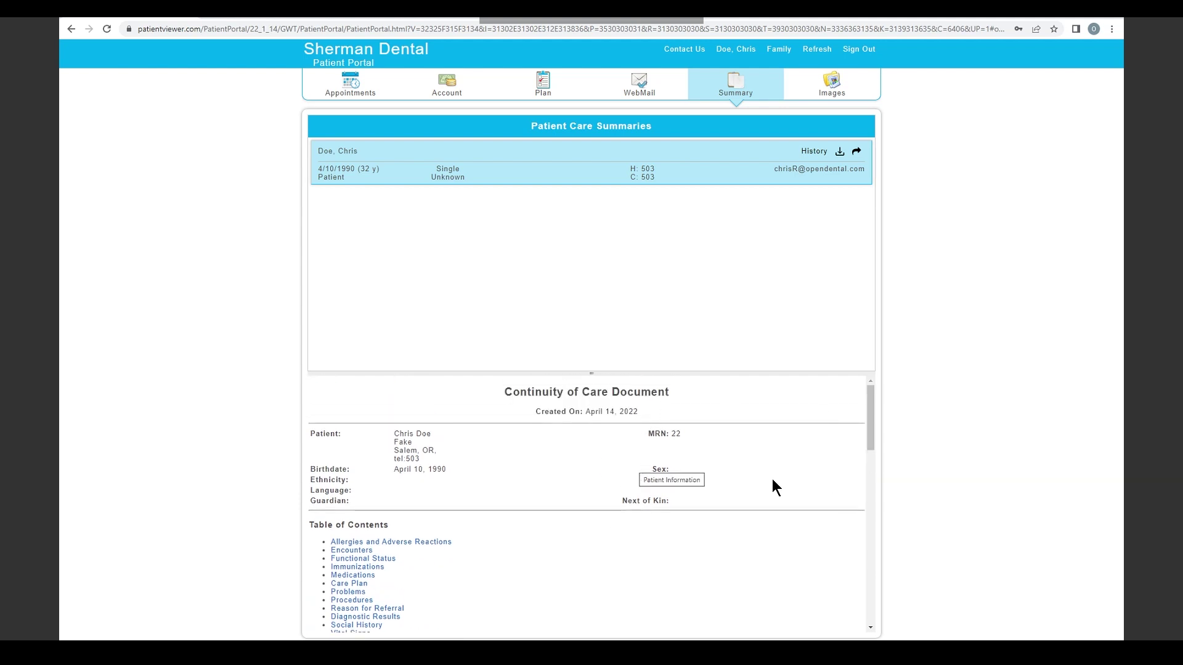
# - Show the Images tab listing the patient's two 3/25/2022 statement PDFs
pyautogui.click(820, 88)
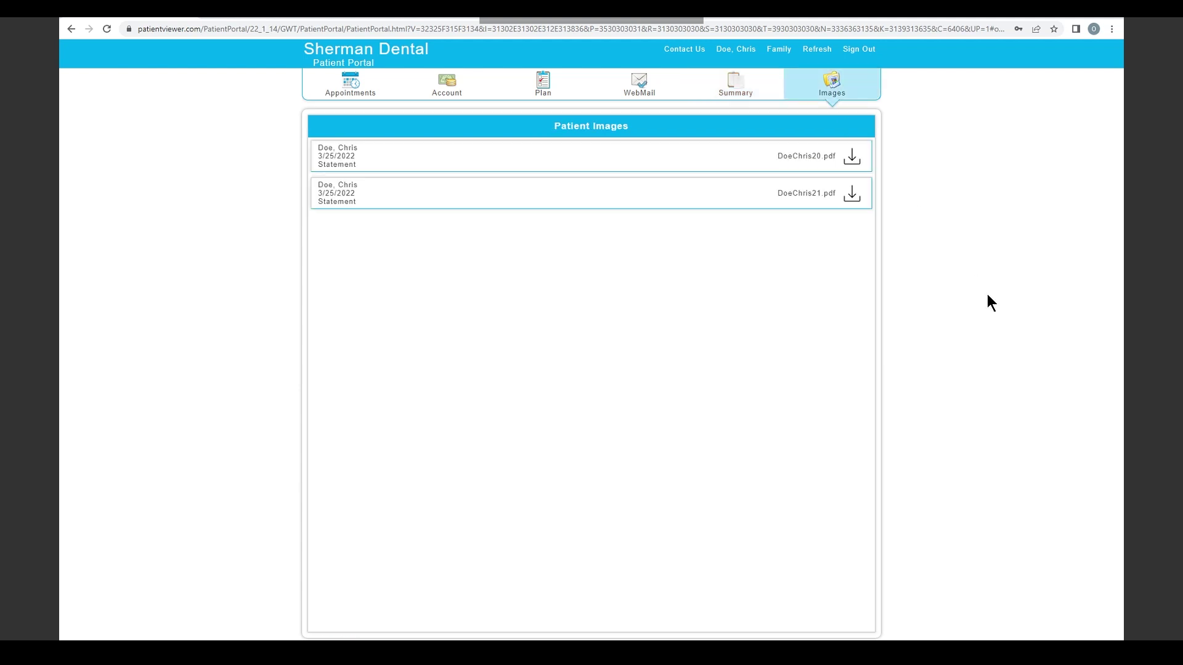